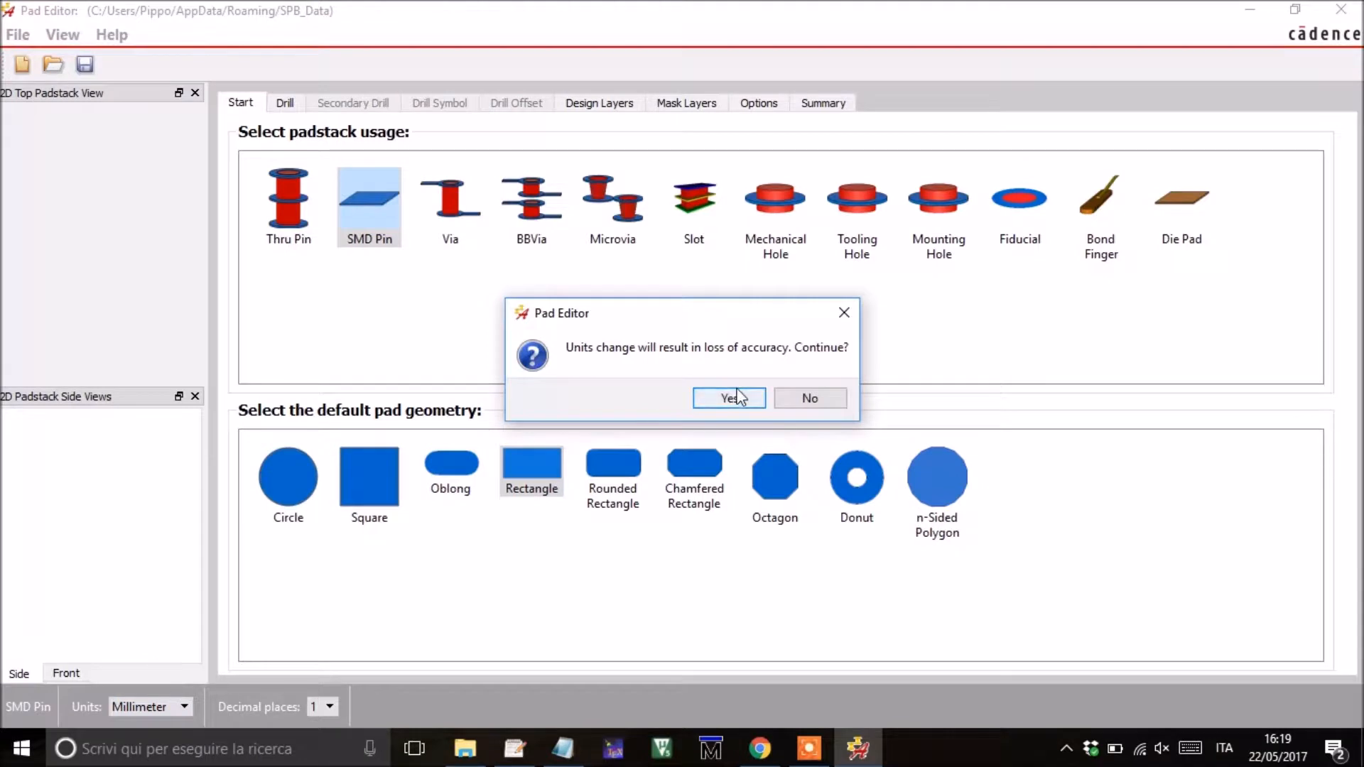
# Confirm the units change to millimetres and set the regular pad geometry on BEGIN LAYER to Rectangle.
pyautogui.click(731, 398)
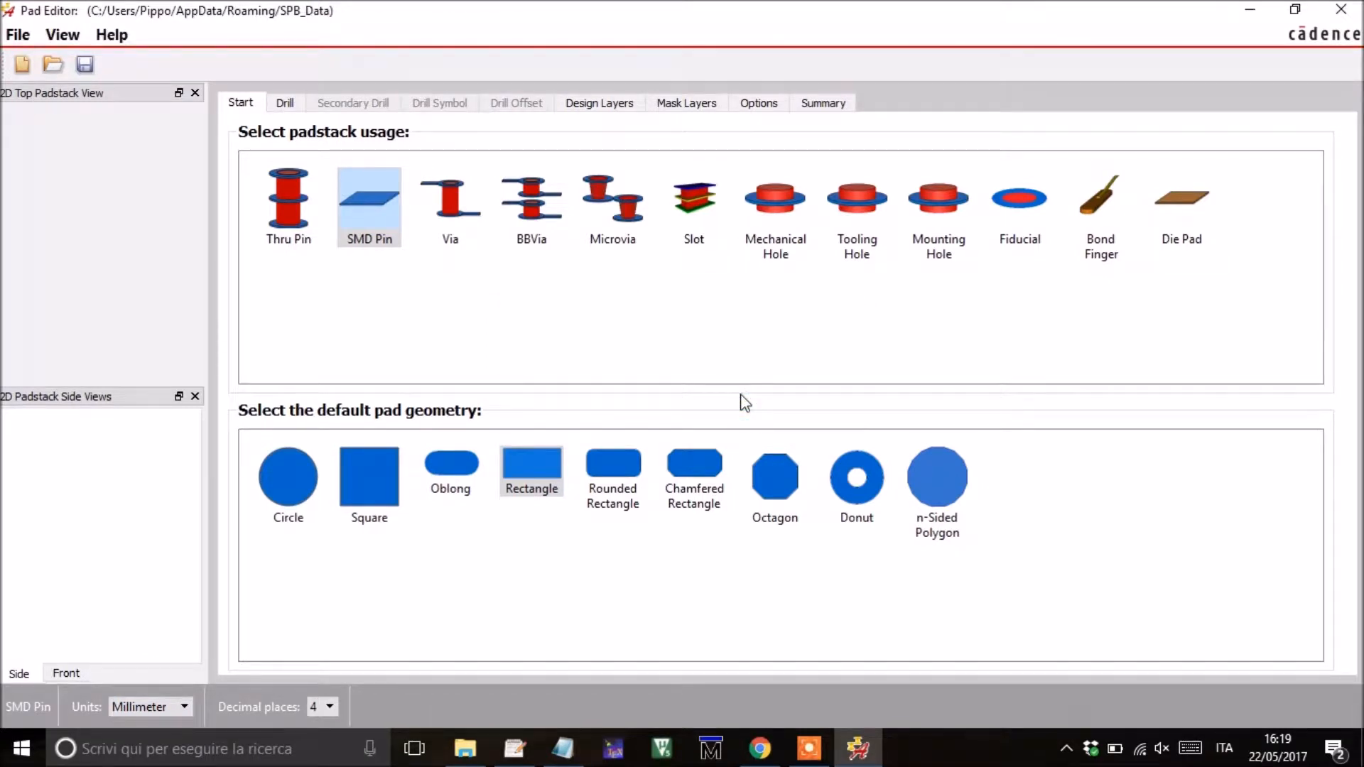
pyautogui.click(284, 105)
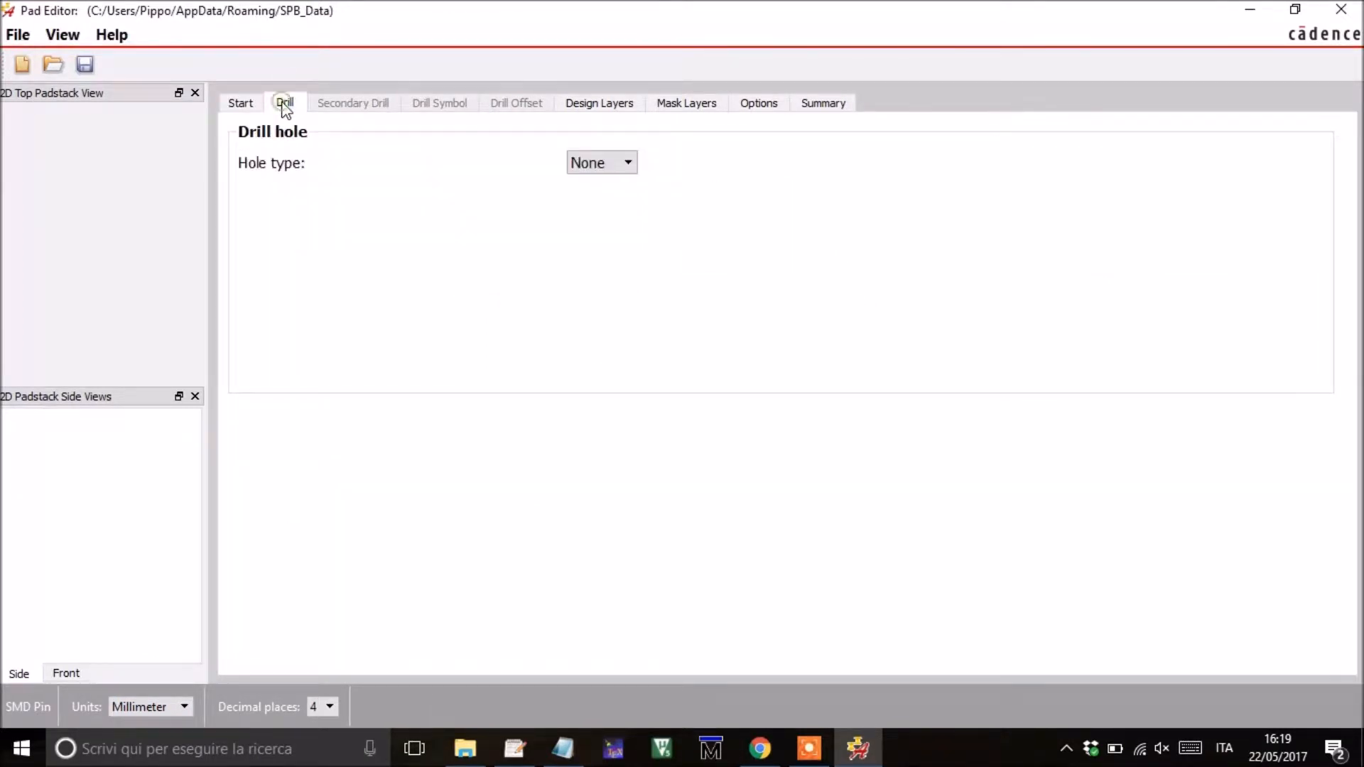
pyautogui.click(596, 114)
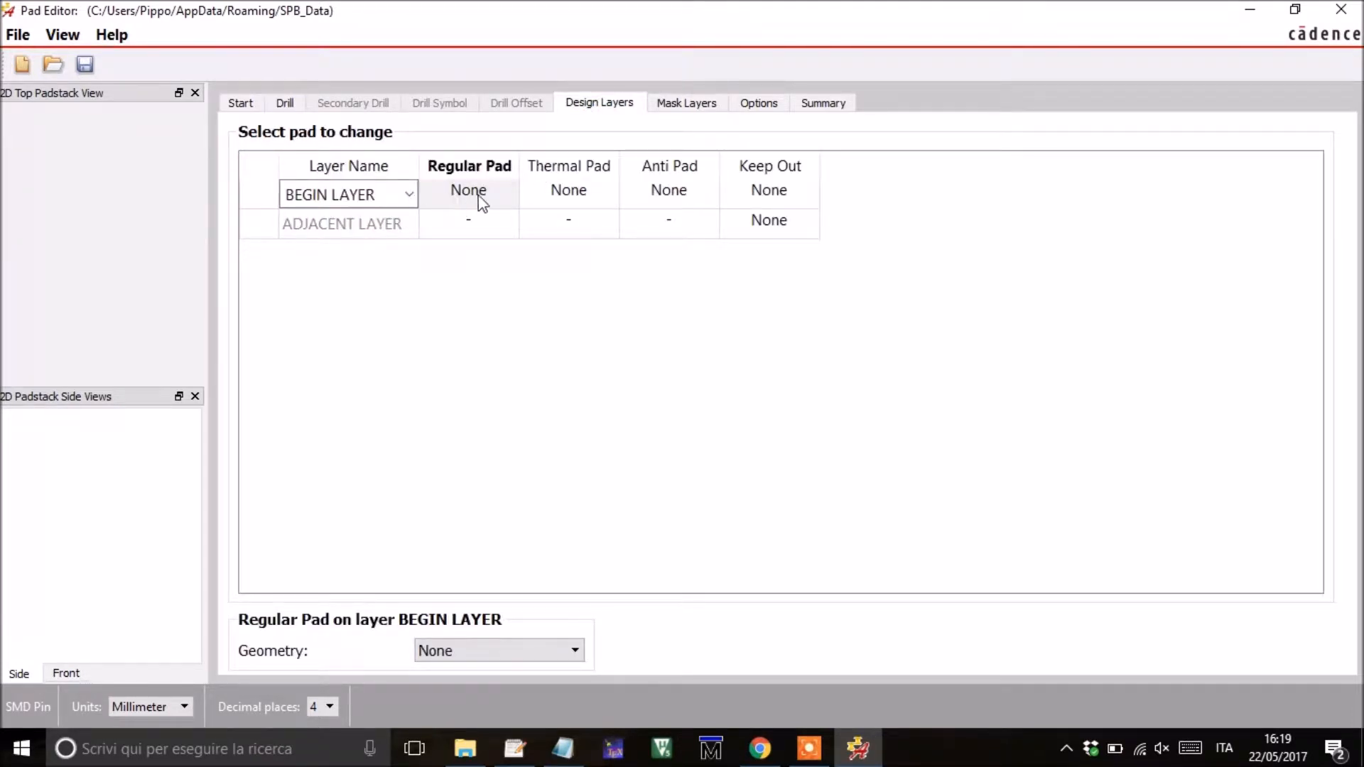
pyautogui.click(475, 651)
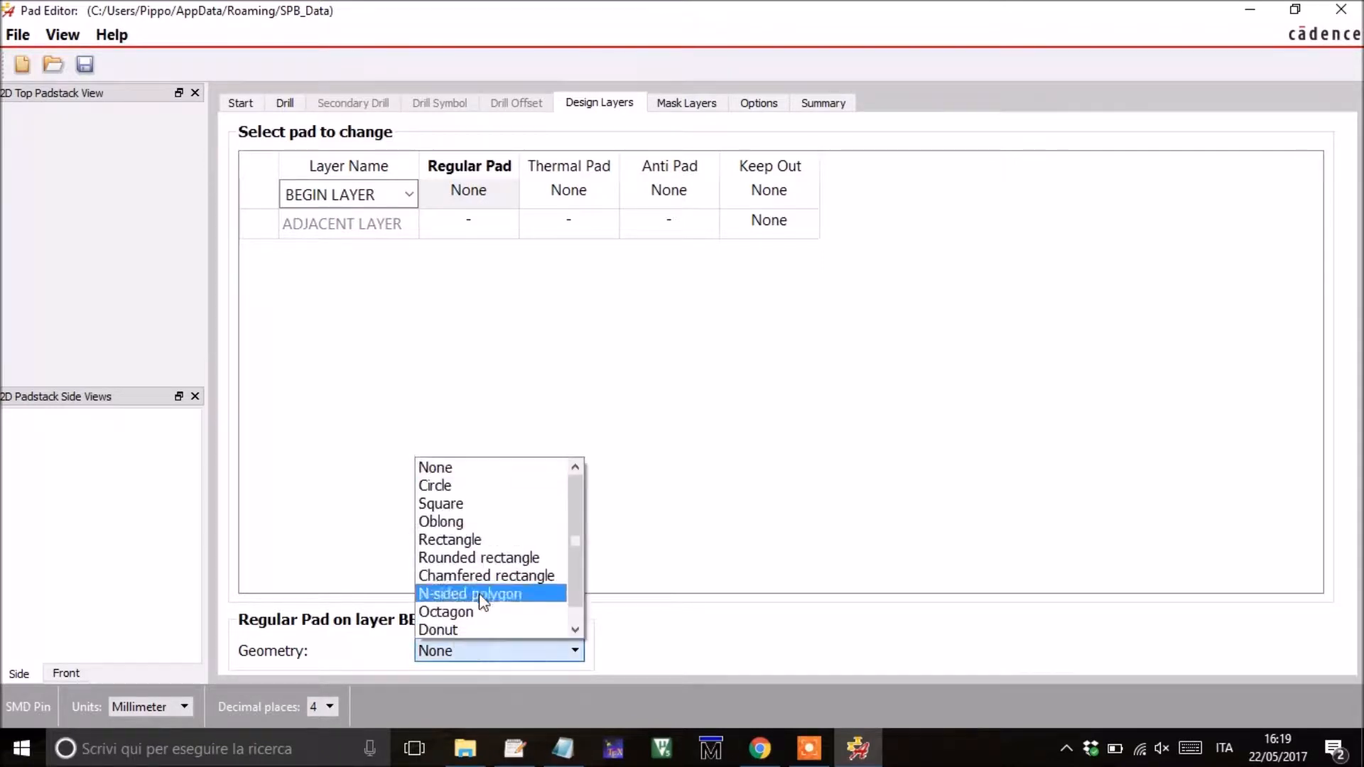
pyautogui.click(469, 542)
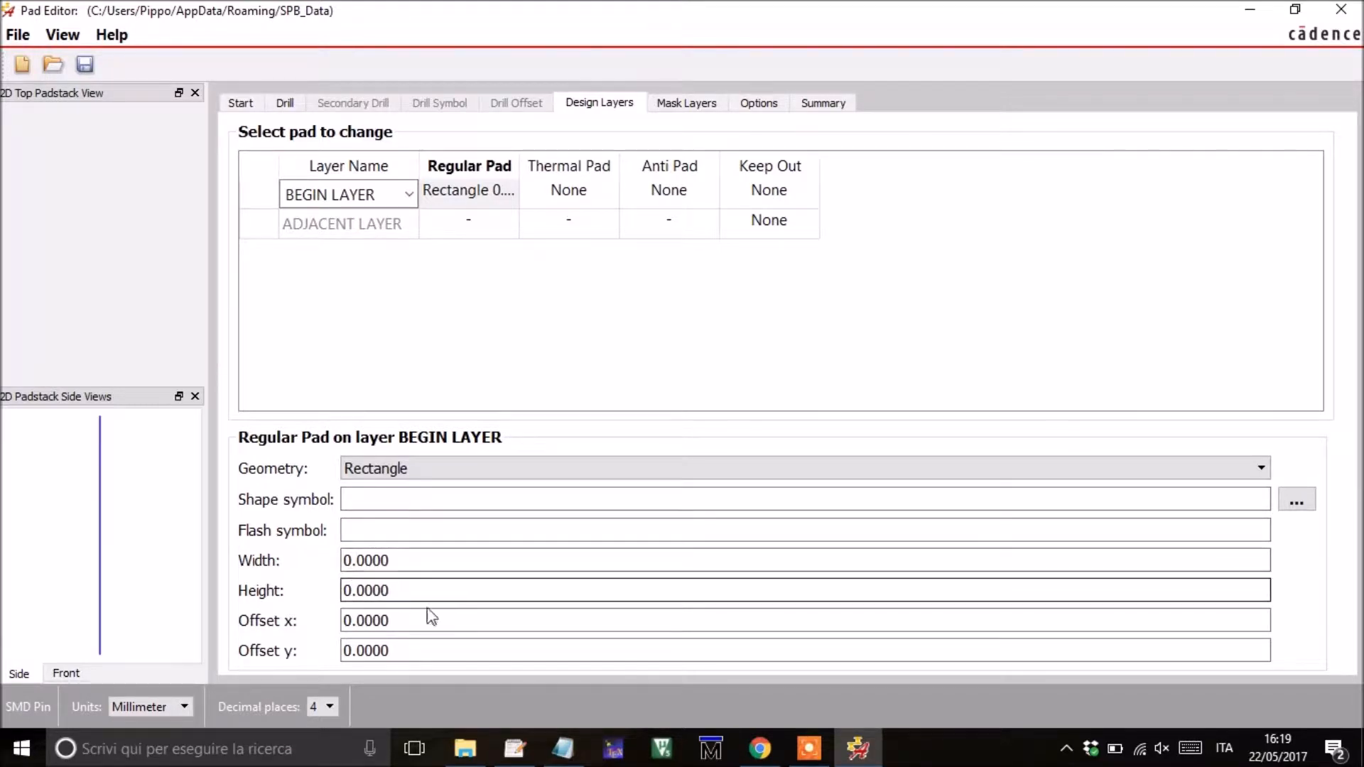
# Check the pad dimensions in the LQFP32 footprint drawing in Chrome, and set the regular pad's height to 0.5 mm in Pad Editor.
pyautogui.click(758, 754)
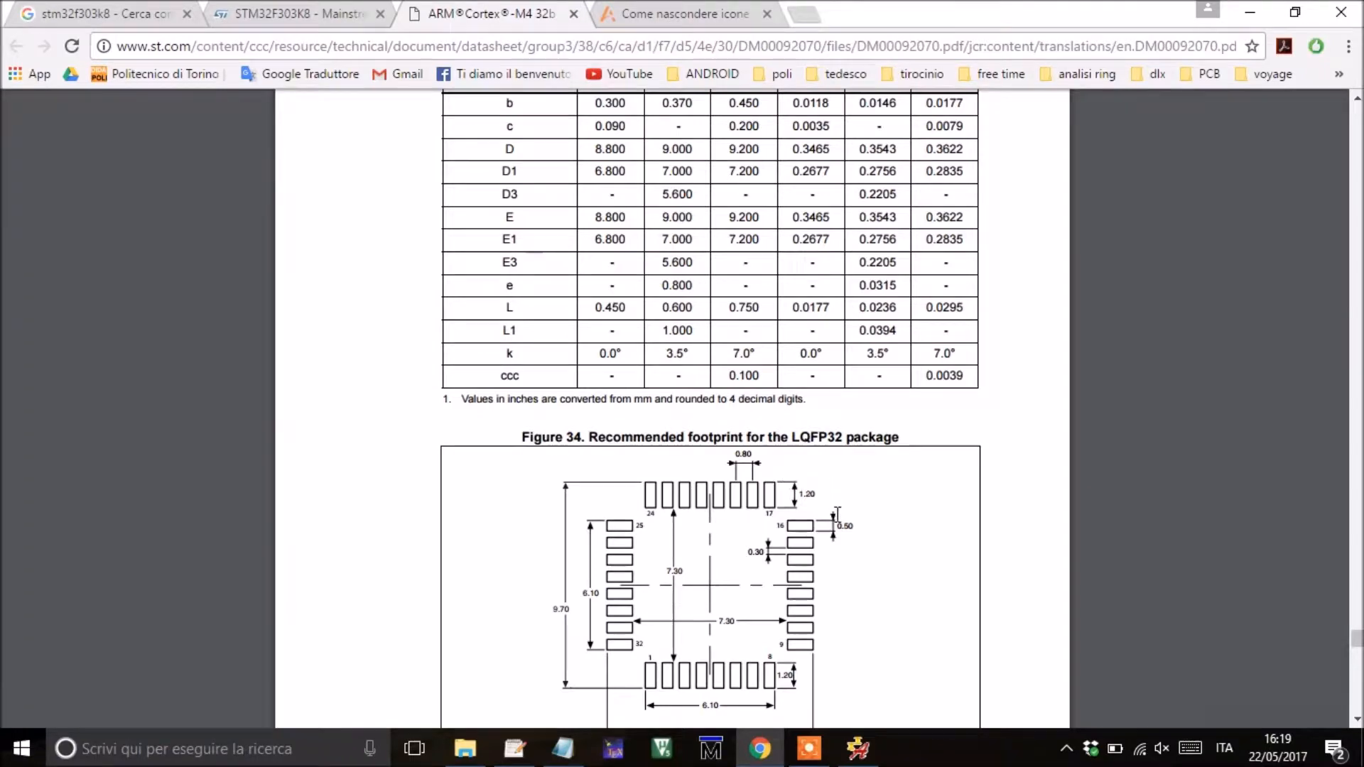
pyautogui.moveTo(835, 525); pyautogui.dragTo(857, 526)
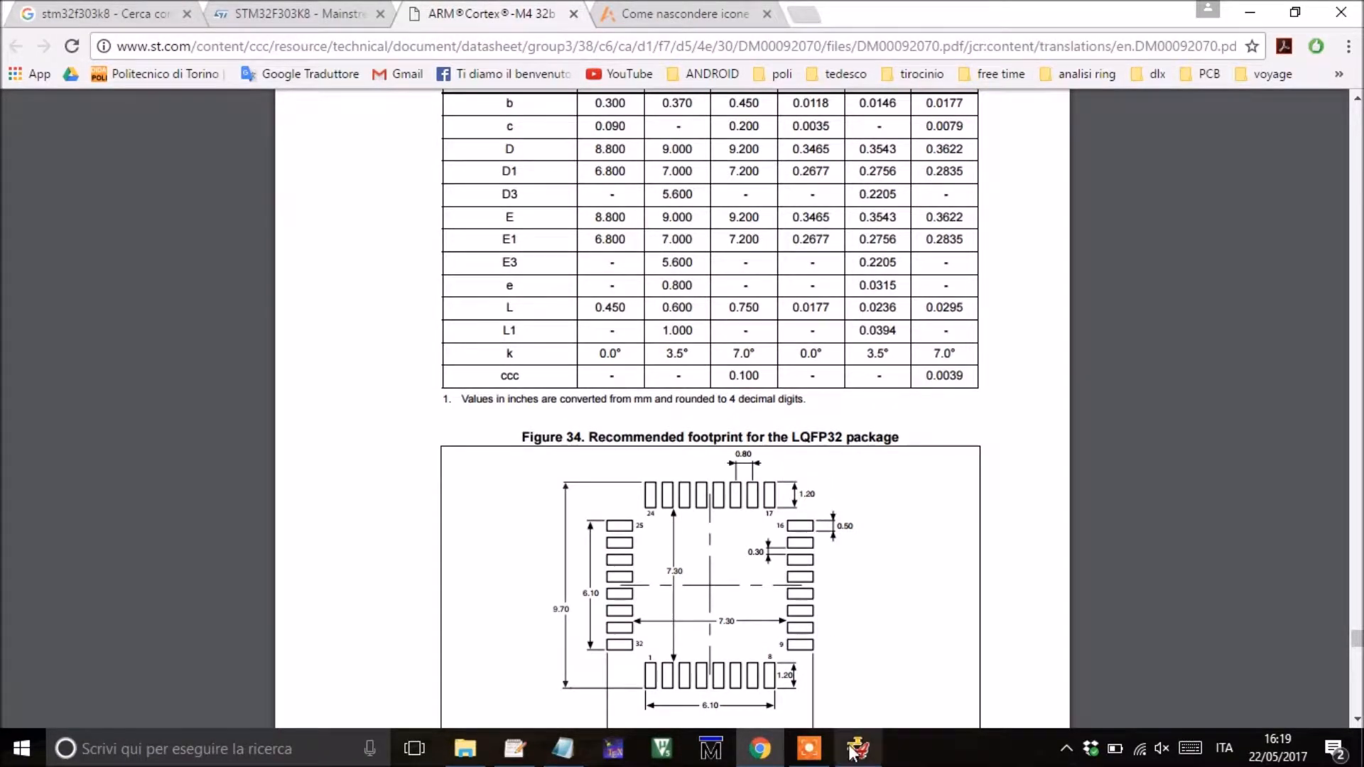
pyautogui.moveTo(826, 755)
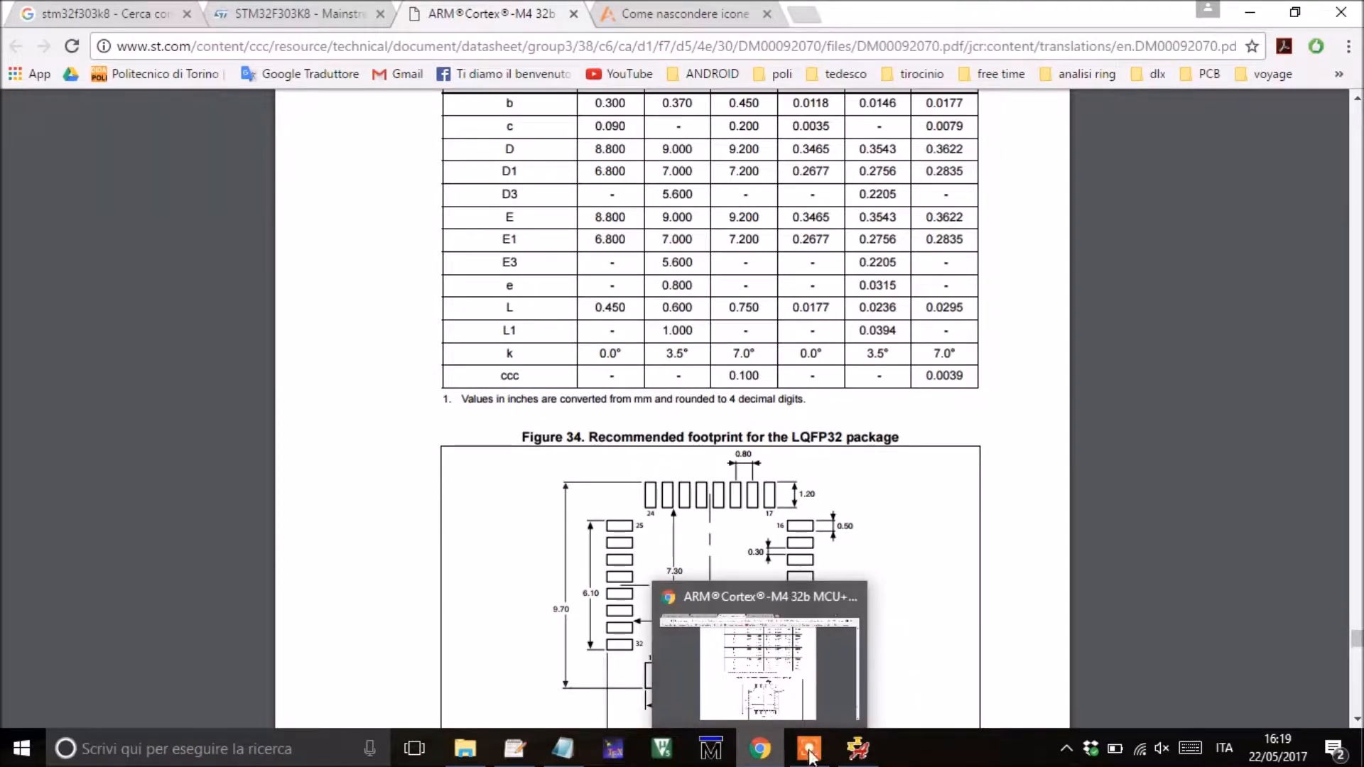
pyautogui.click(857, 748)
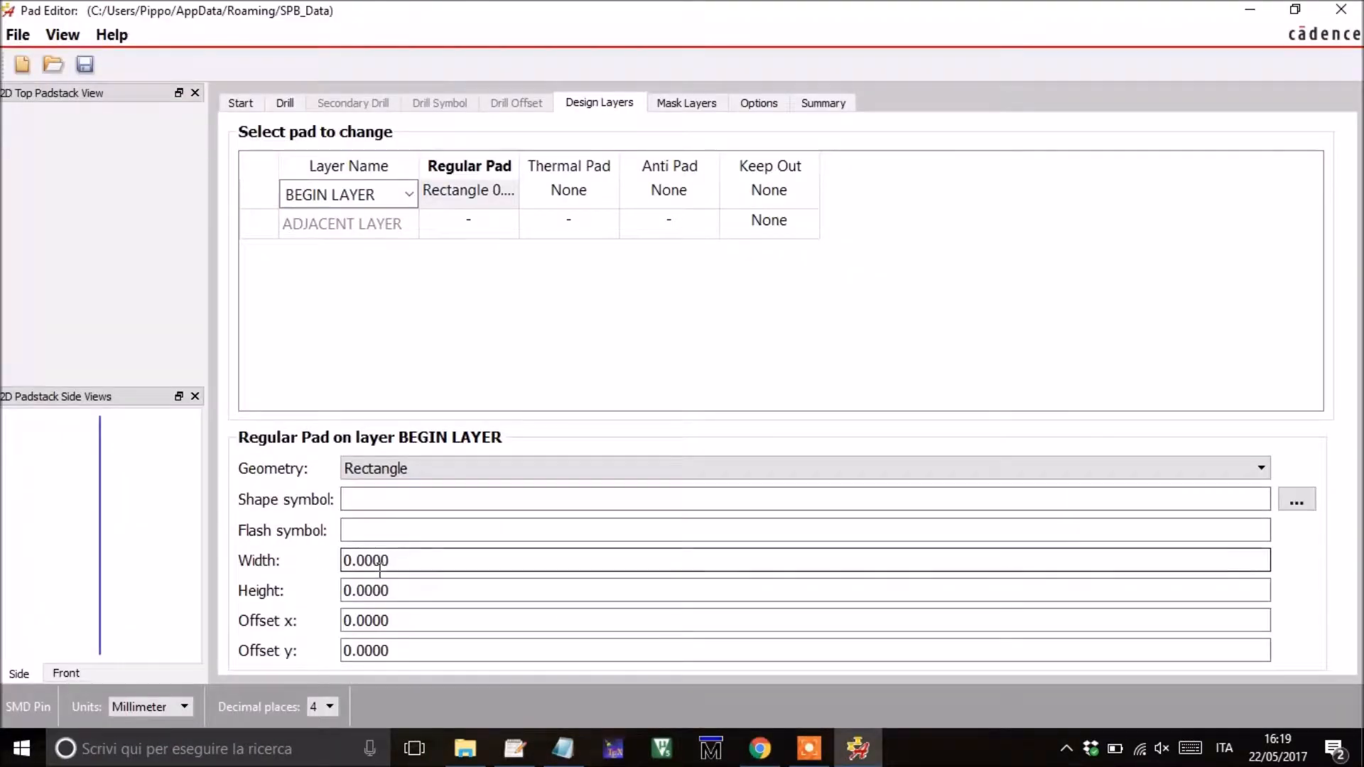
pyautogui.click(420, 592)
pyautogui.press('BackSpace')
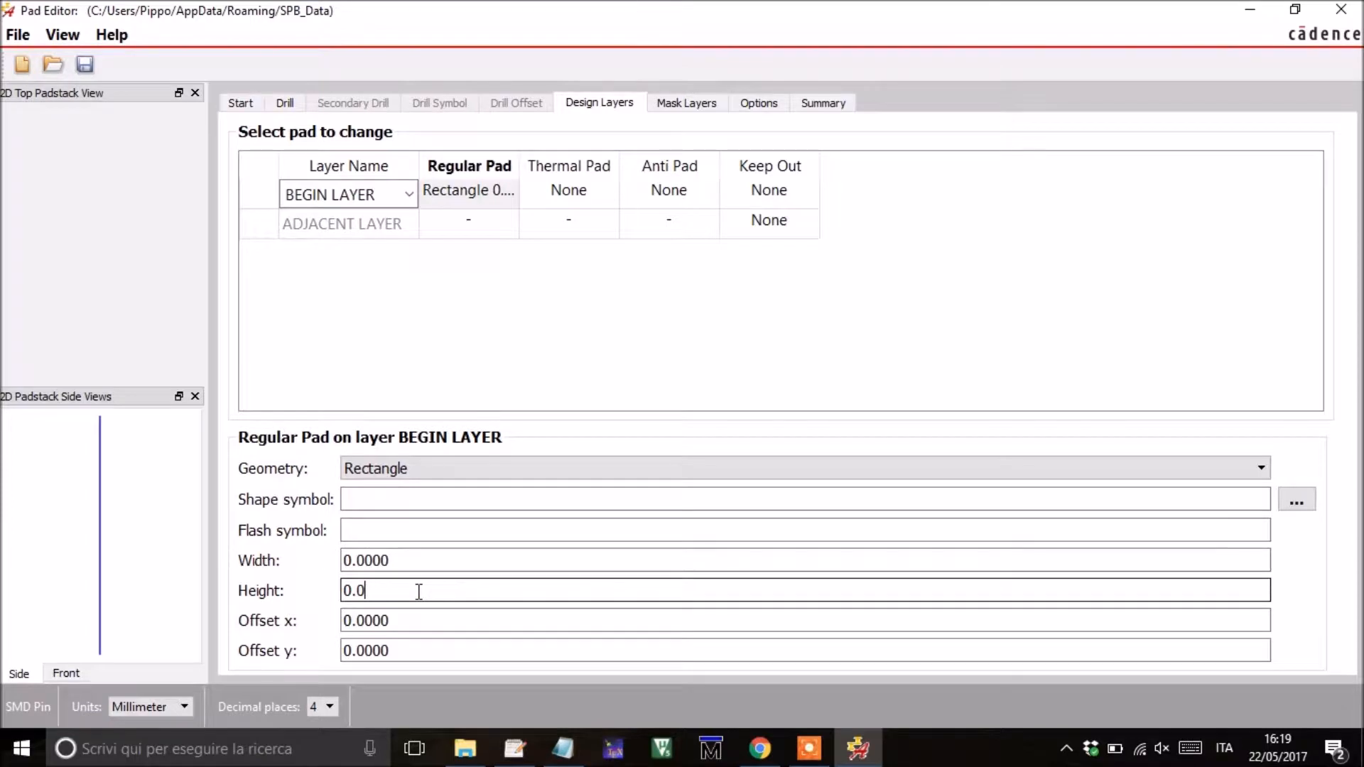
pyautogui.click(418, 566)
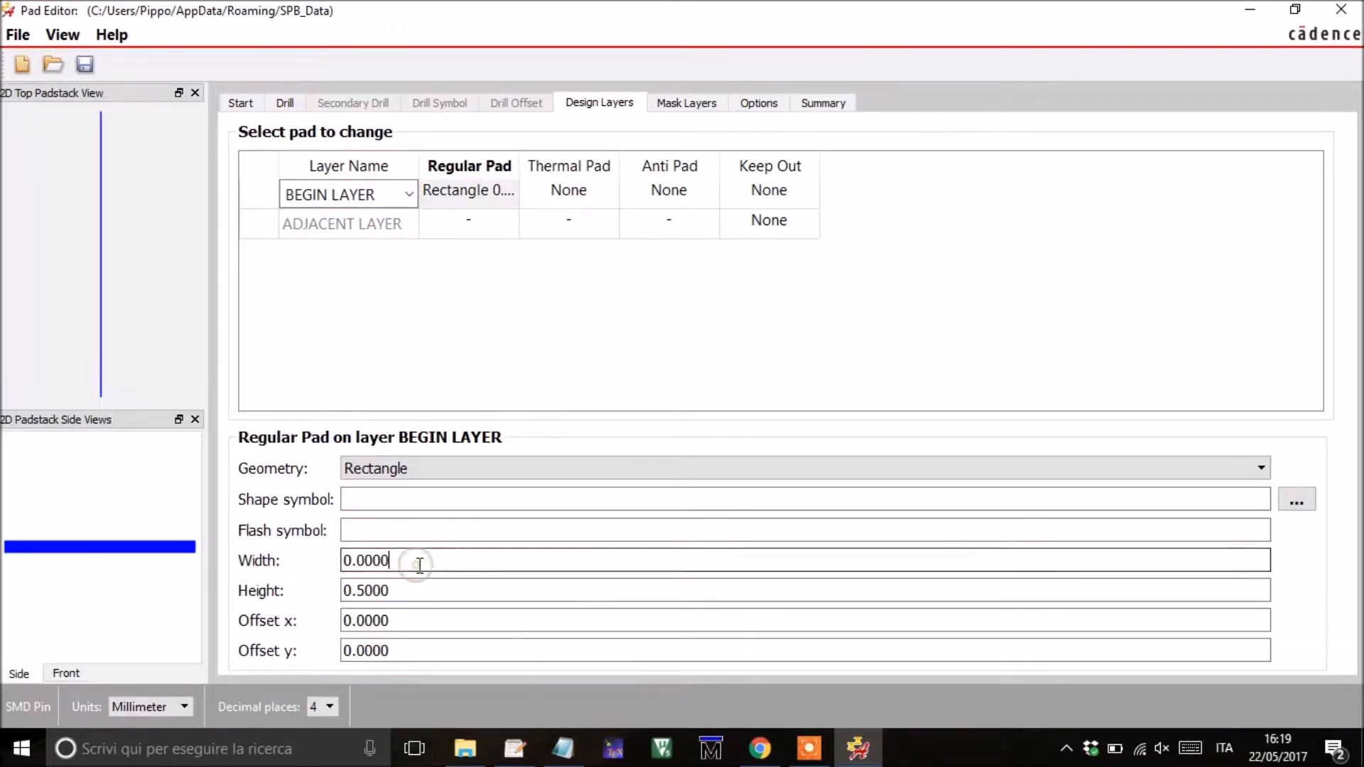
# Recheck the LQFP32 footprint drawing in Chrome and set the regular pad's width to 1.2 mm in Pad Editor.
pyautogui.moveTo(418, 564); pyautogui.dragTo(330, 577)
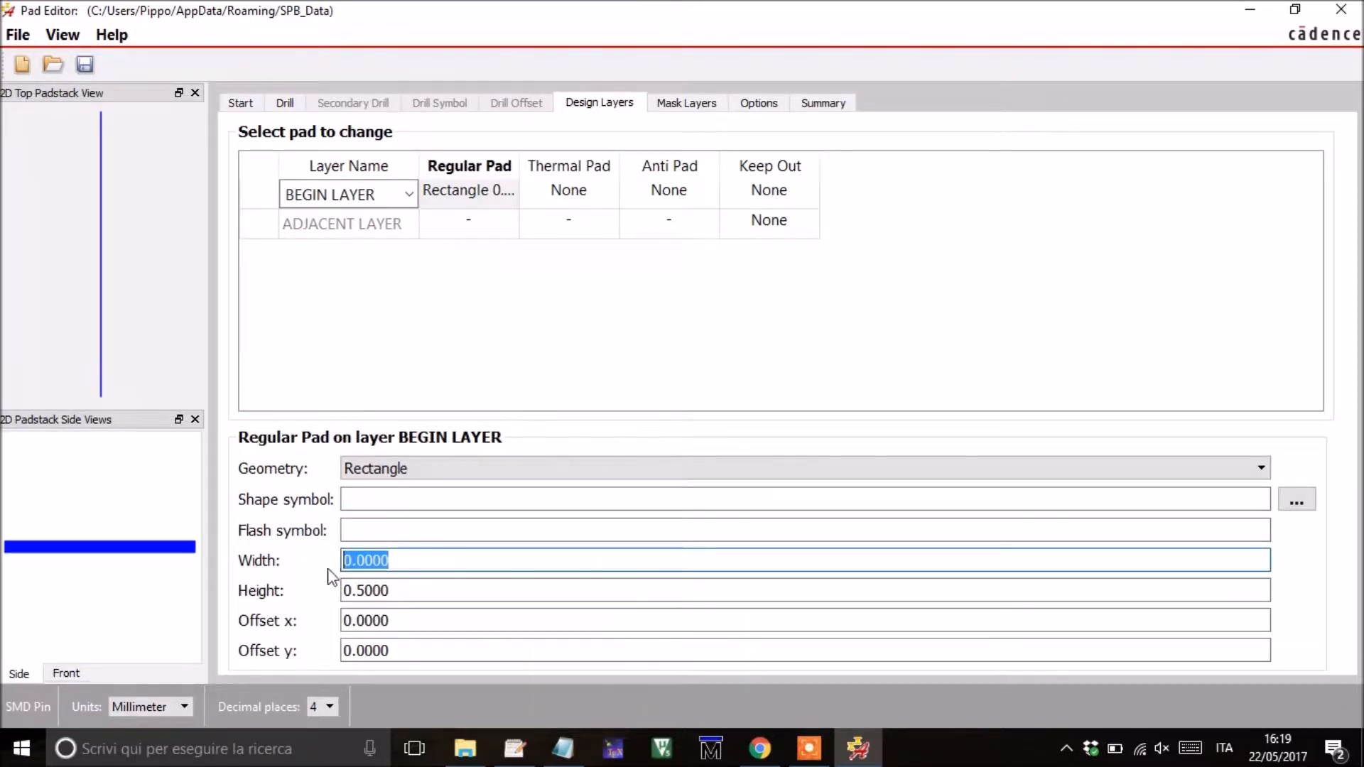
pyautogui.click(759, 748)
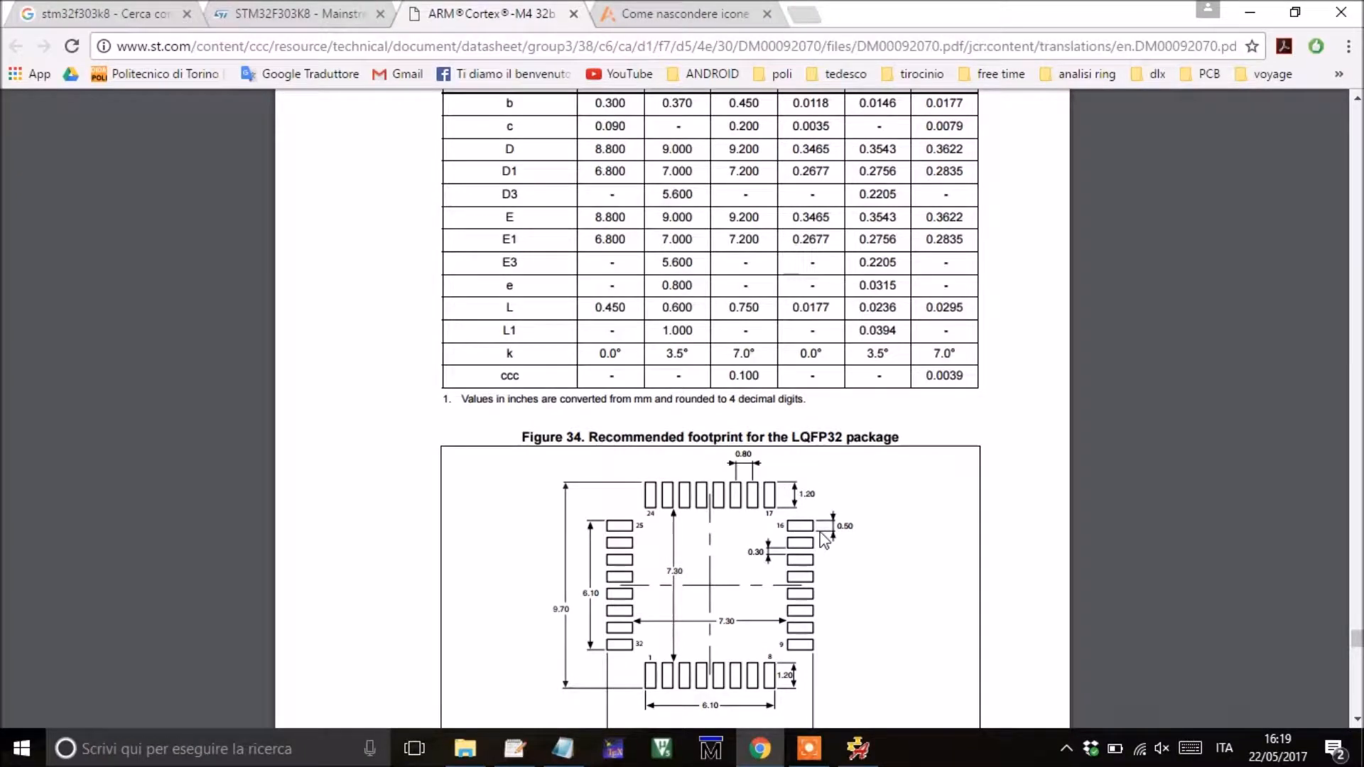
pyautogui.click(856, 753)
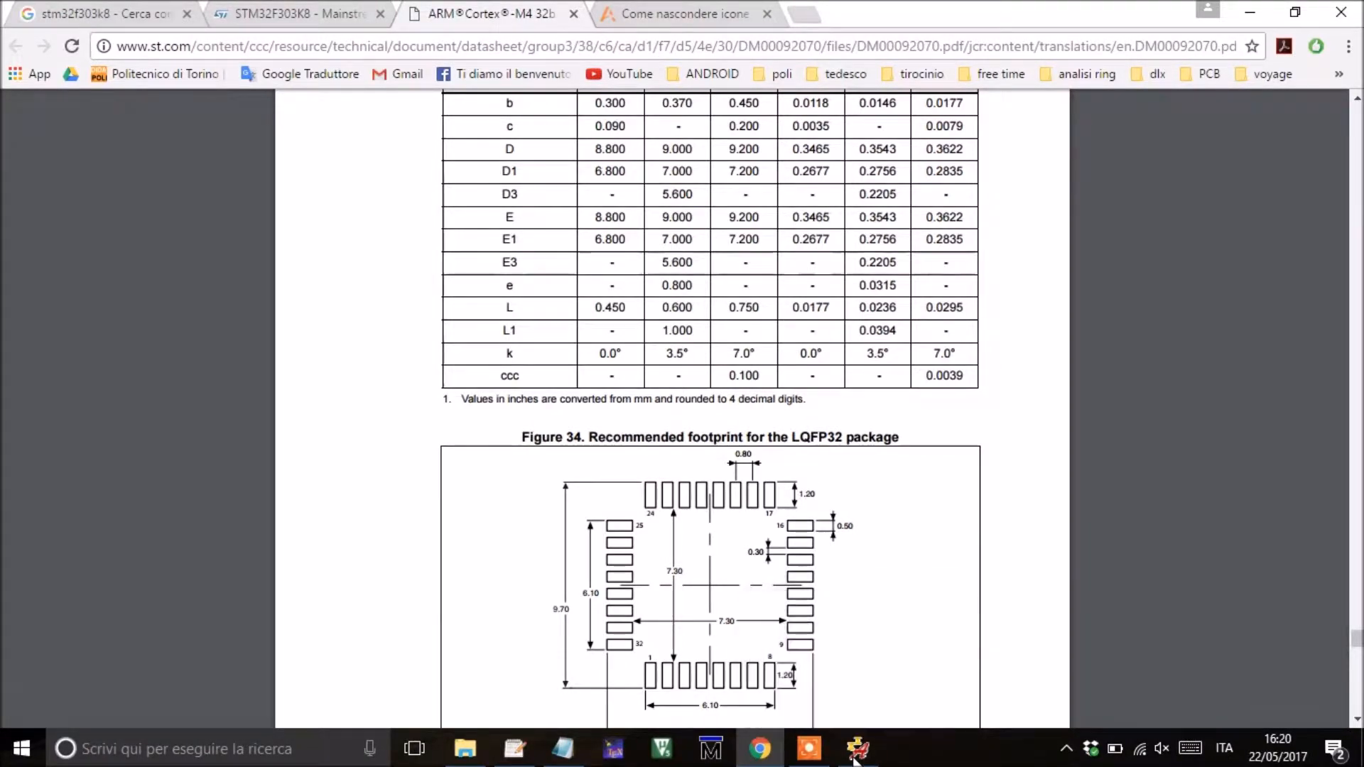
pyautogui.write('1.2')
pyautogui.press('Tab')
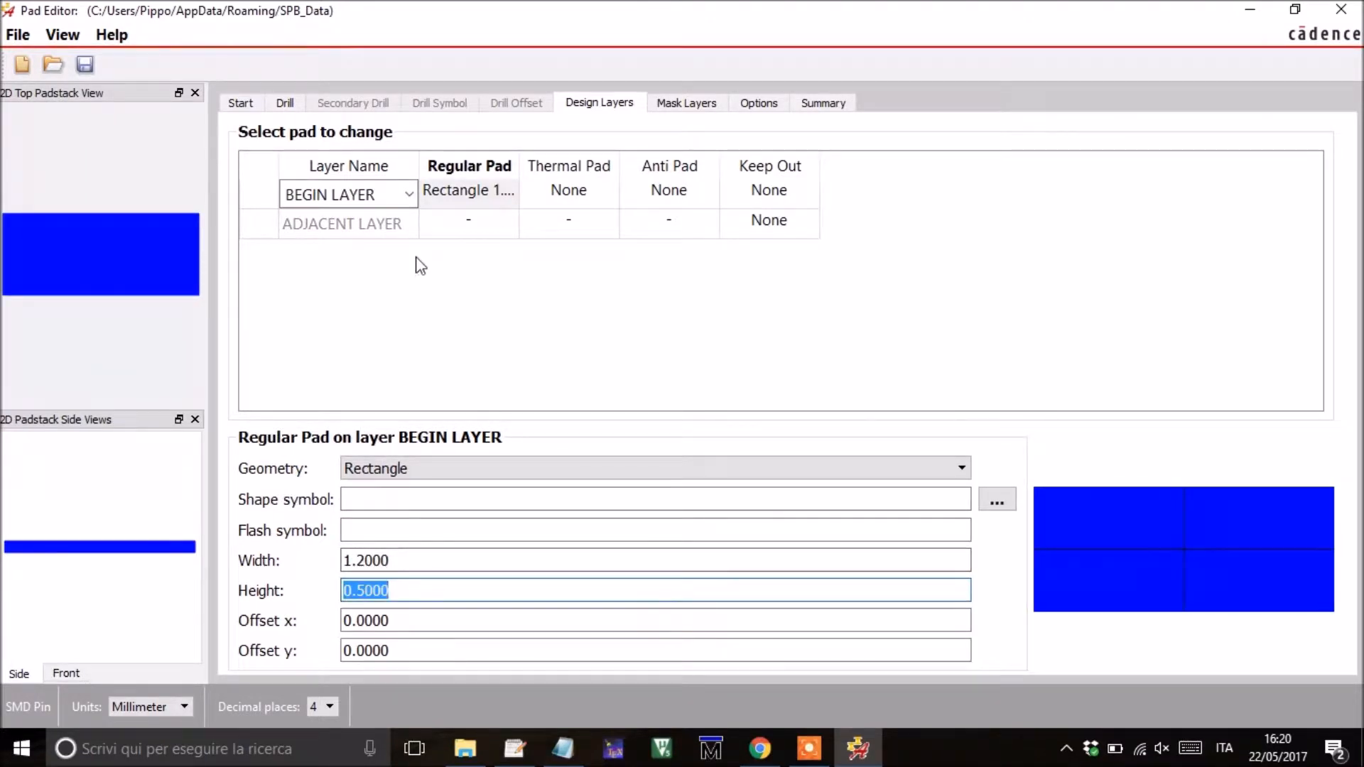
# Give the SOLDERMASK_TOP mask layer a rectangular pad with a width of 1.3 mm.
pyautogui.click(688, 105)
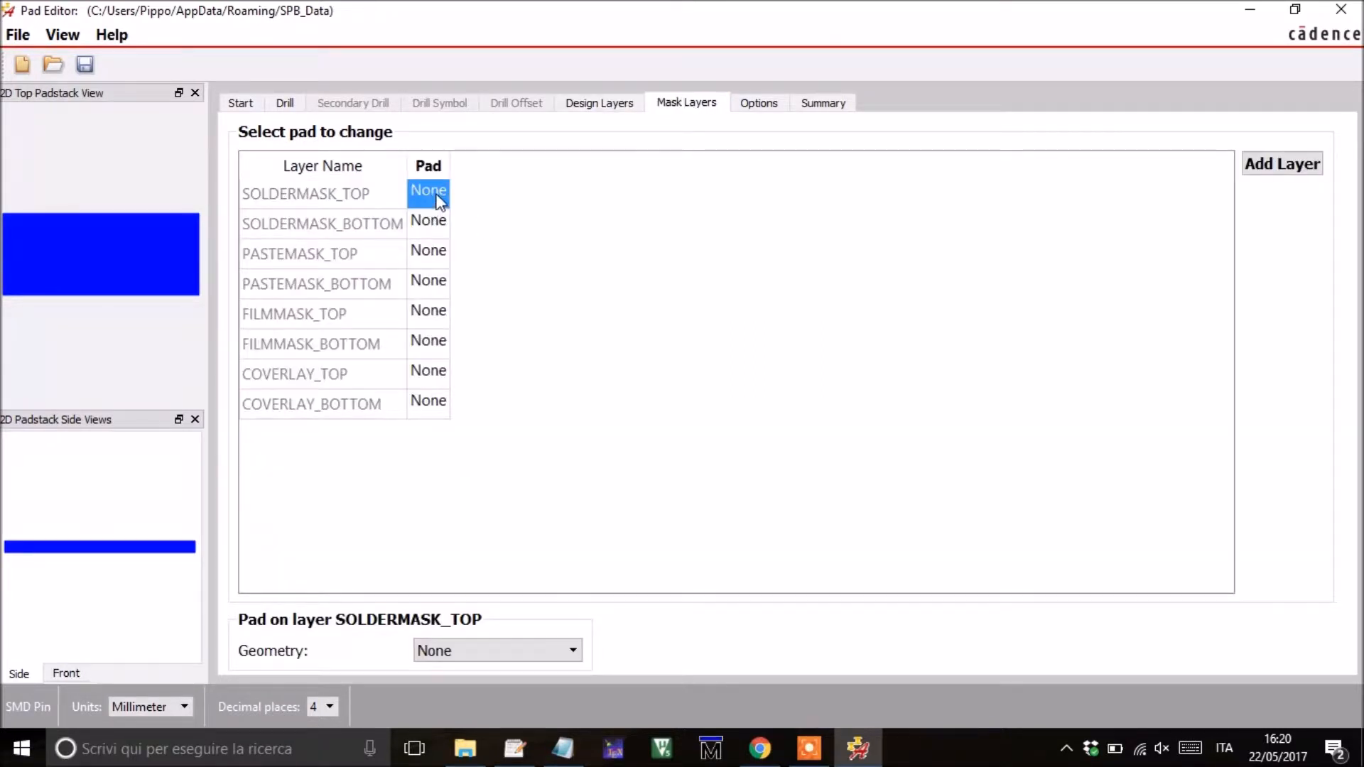
pyautogui.click(491, 651)
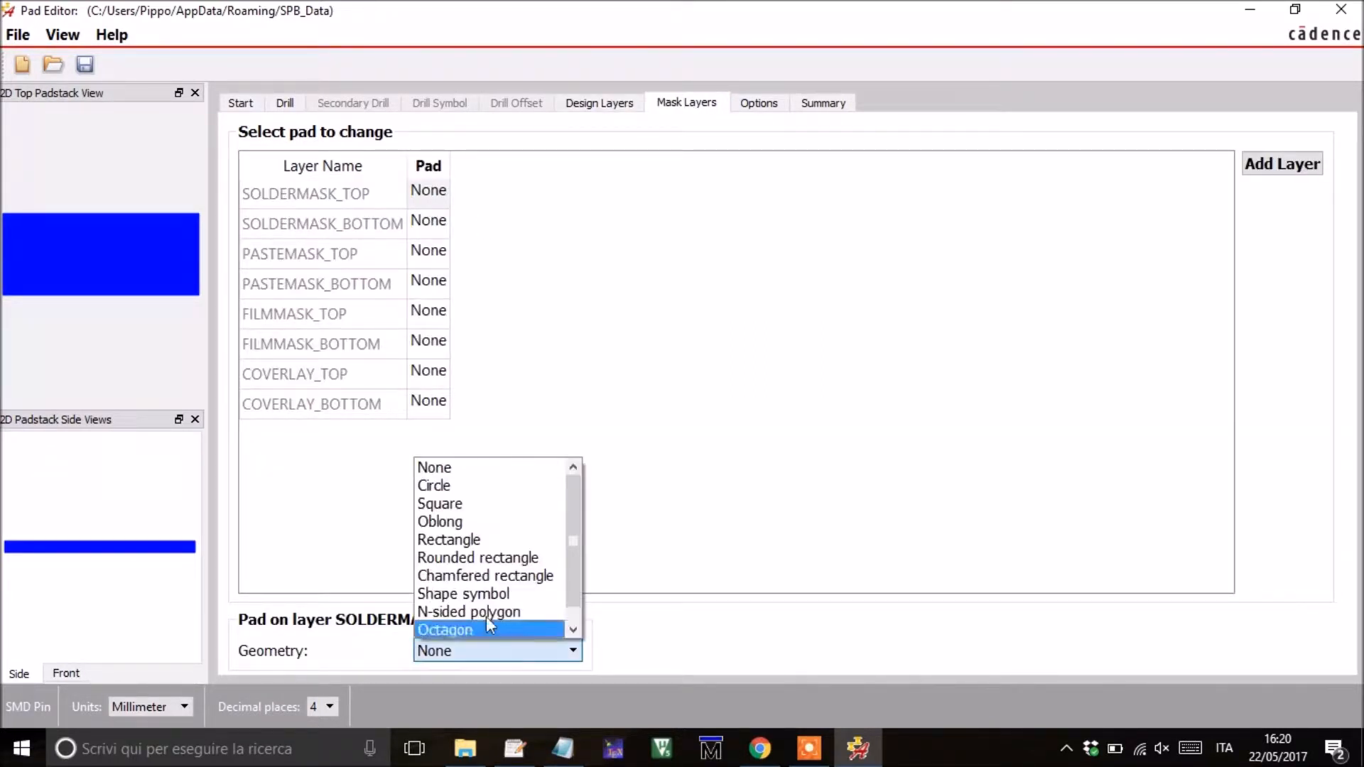
pyautogui.click(450, 540)
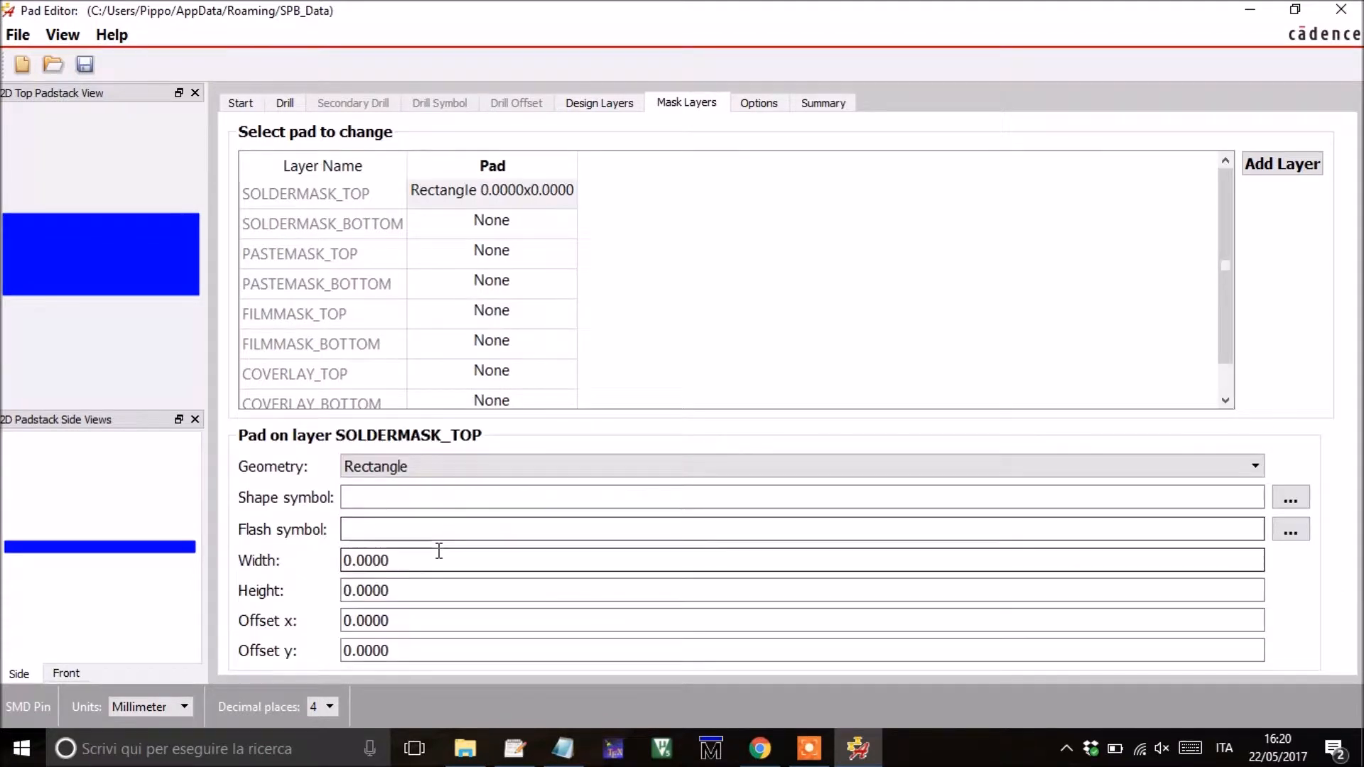
pyautogui.click(430, 556)
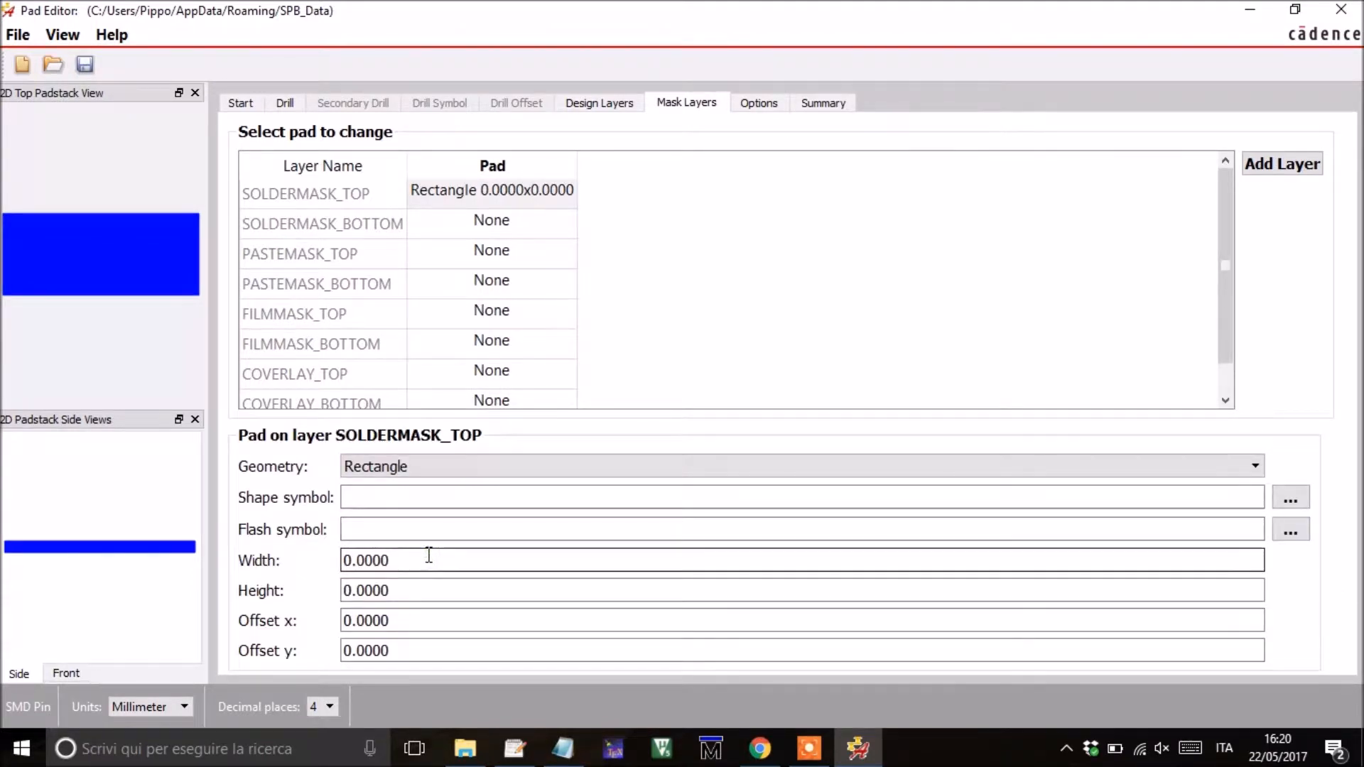
pyautogui.press('BackSpace')
pyautogui.press('BackSpace')
pyautogui.press('BackSpace')
pyautogui.press('BackSpace')
pyautogui.write('1.3')
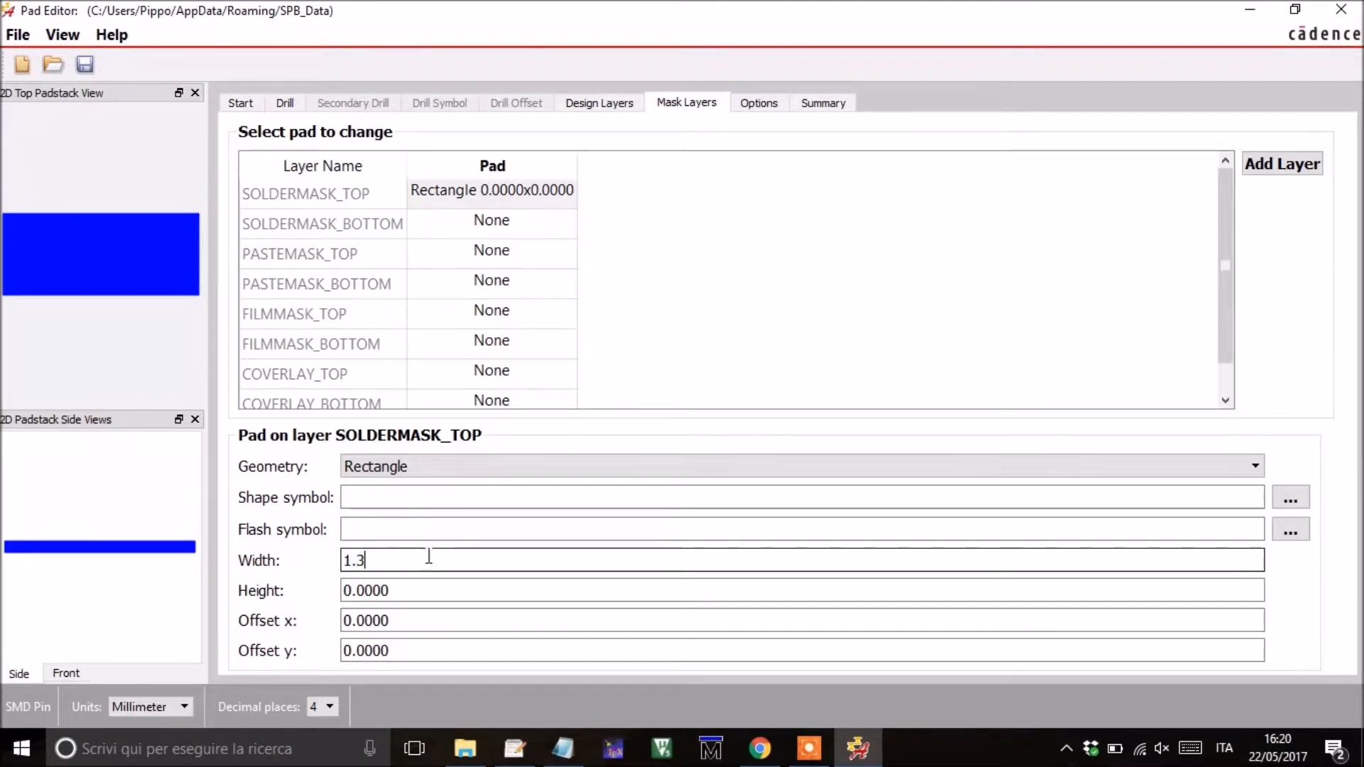
# Set the SOLDERMASK_TOP pad's height to 0.6 mm.
pyautogui.click(414, 590)
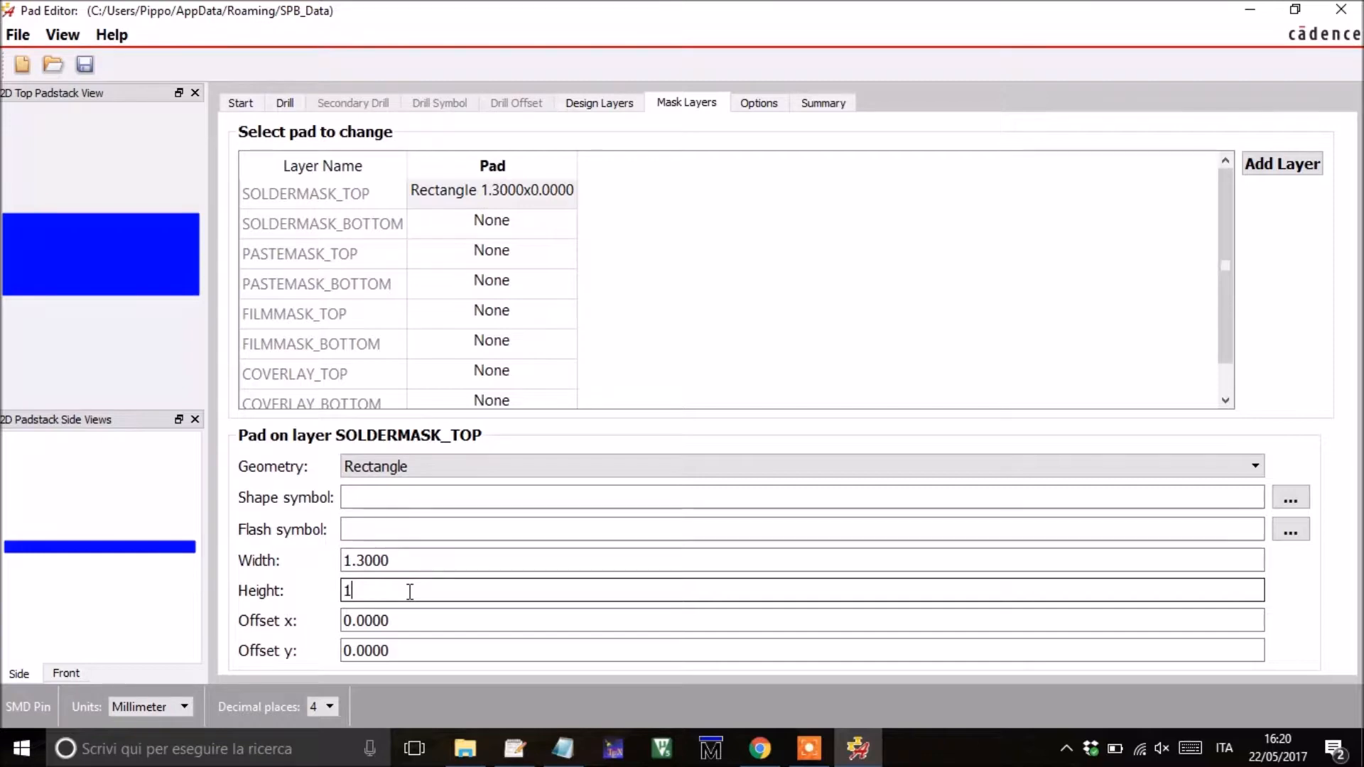
pyautogui.write('0.6')
pyautogui.click(637, 231)
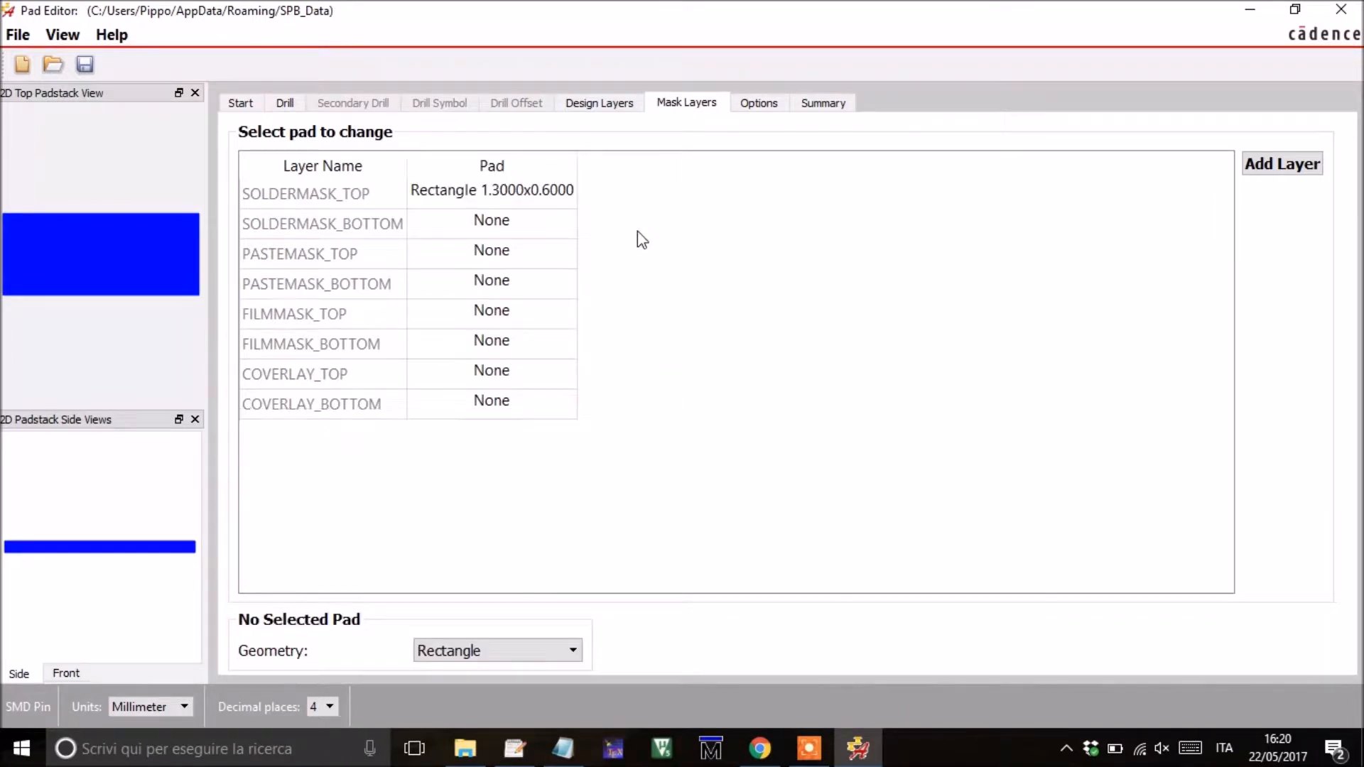
pyautogui.click(557, 190)
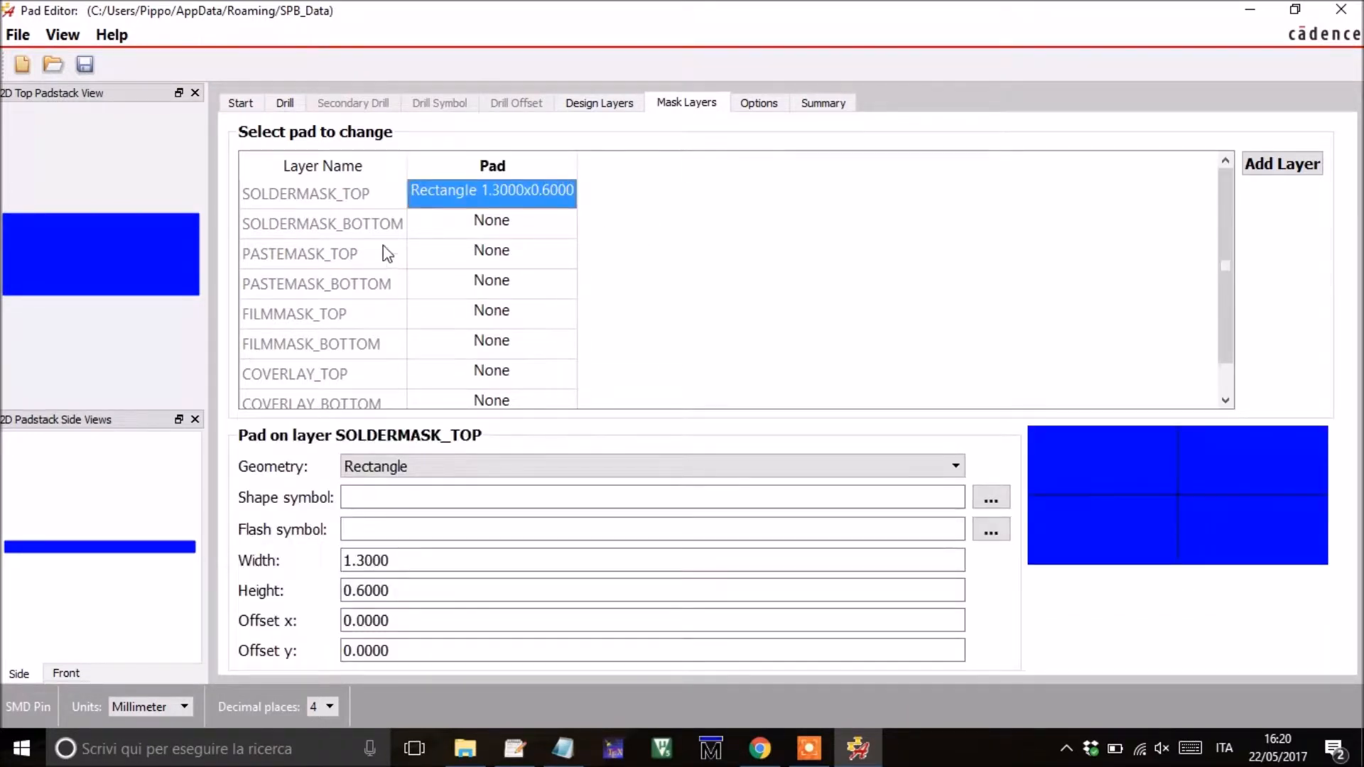
# Give the PASTEMASK_TOP mask layer a rectangular pad with a width of 1.2 mm.
pyautogui.click(470, 260)
pyautogui.click(462, 659)
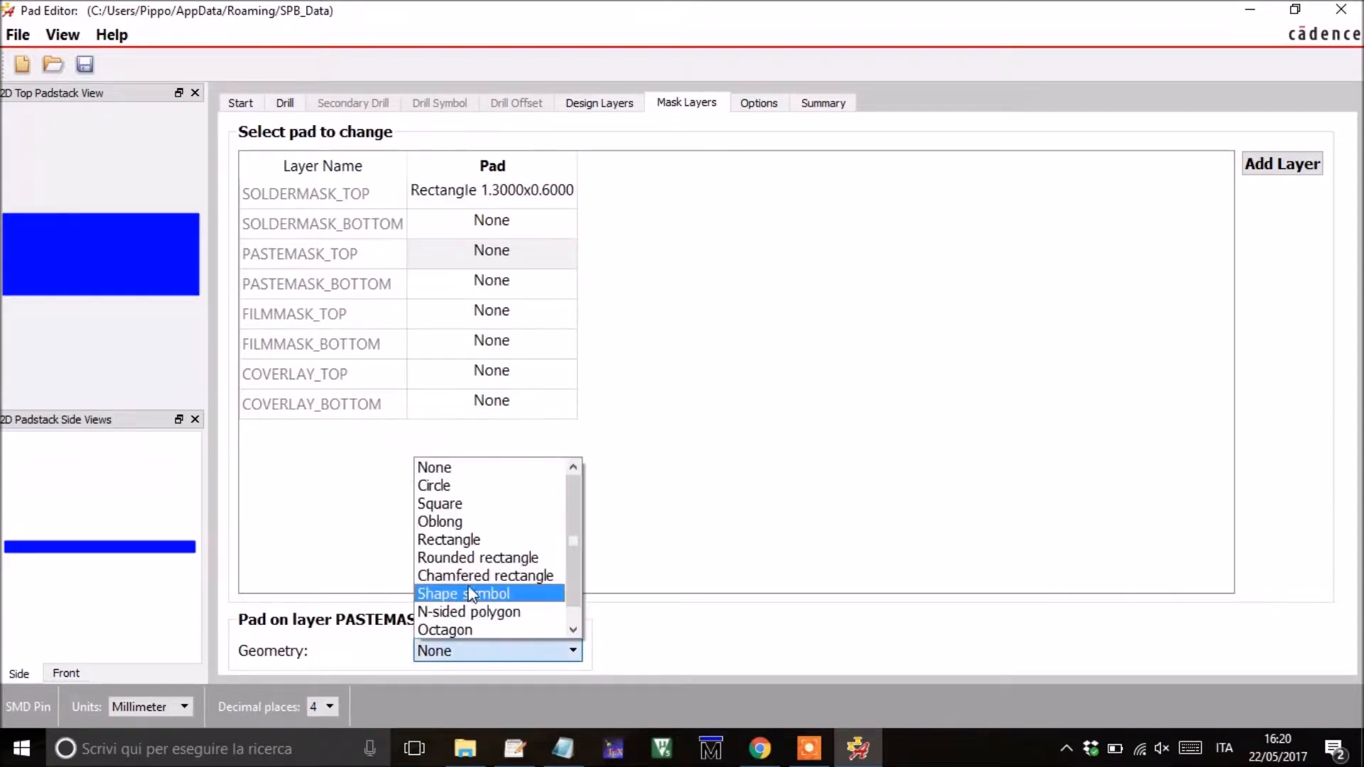
pyautogui.click(461, 538)
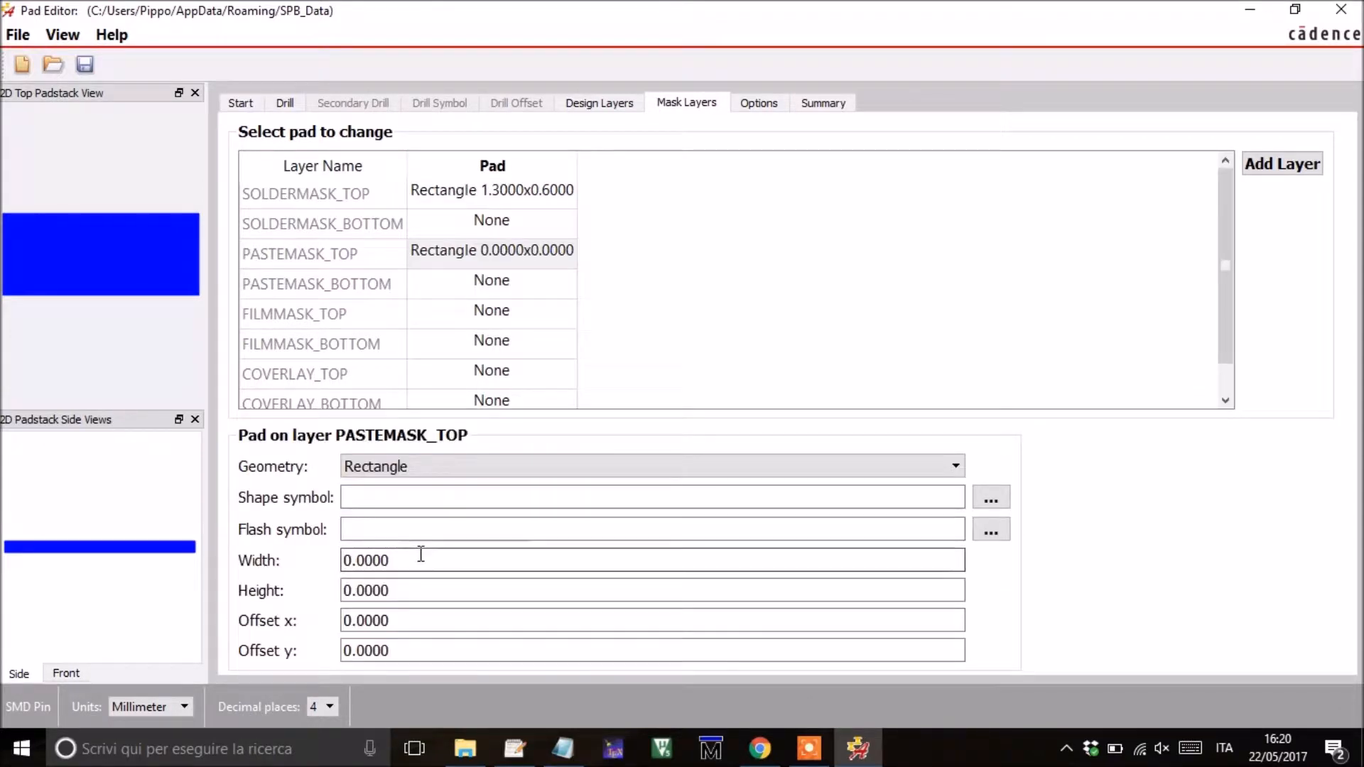
pyautogui.doubleClick(397, 563)
pyautogui.press('BackSpace')
pyautogui.press('BackSpace')
pyautogui.press('BackSpace')
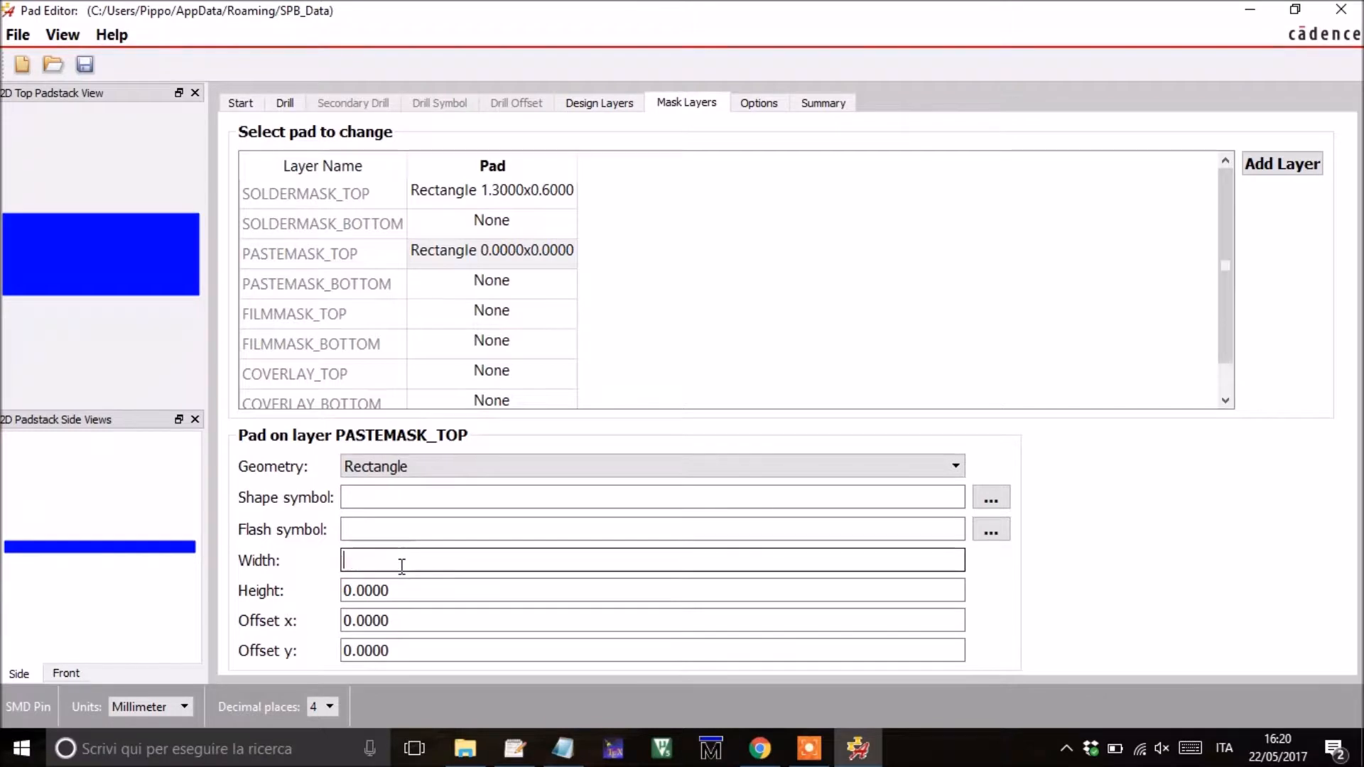
pyautogui.write('1.2')
# Set the PASTEMASK_TOP pad's height to 0.5 mm.
pyautogui.click(407, 590)
pyautogui.press('BackSpace')
pyautogui.press('BackSpace')
pyautogui.press('BackSpace')
pyautogui.press('BackSpace')
pyautogui.press('BackSpace')
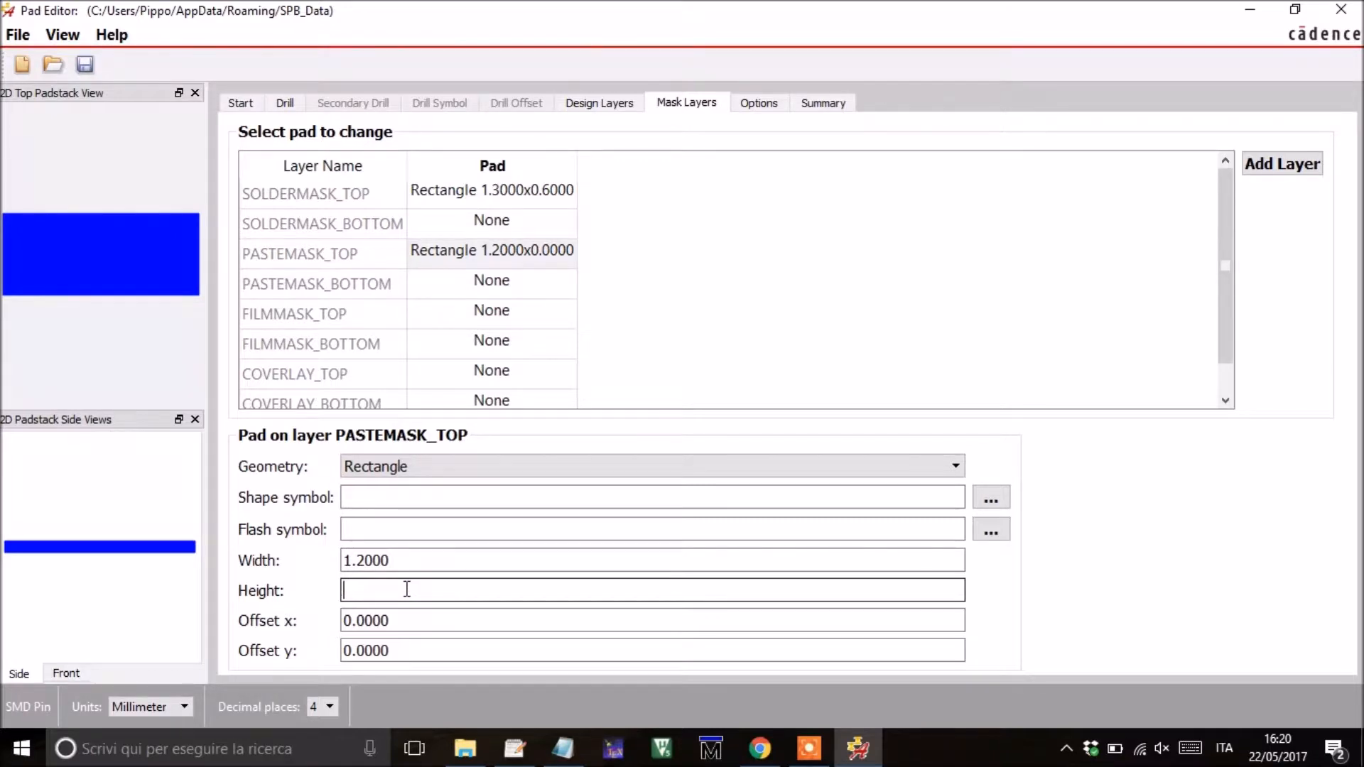
pyautogui.write('0.5')
pyautogui.press('Tab')
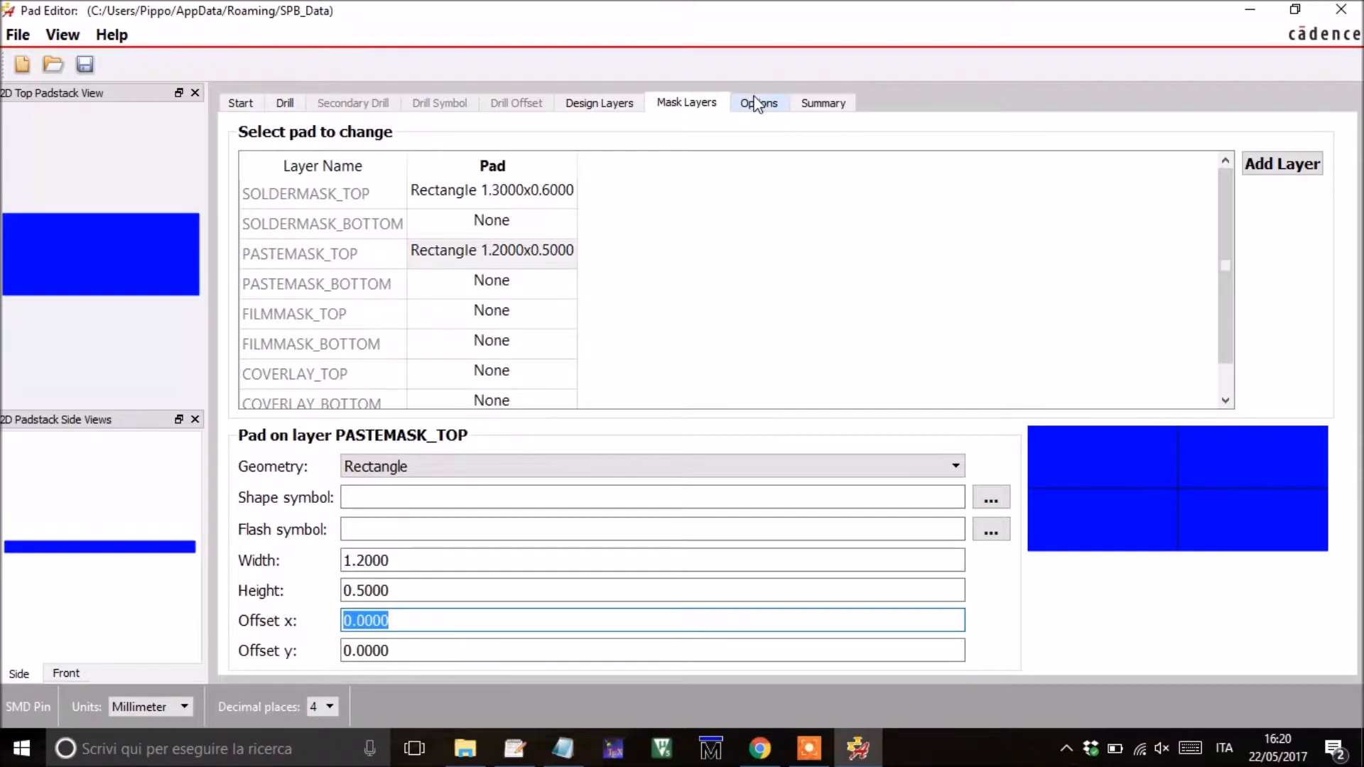
pyautogui.click(764, 189)
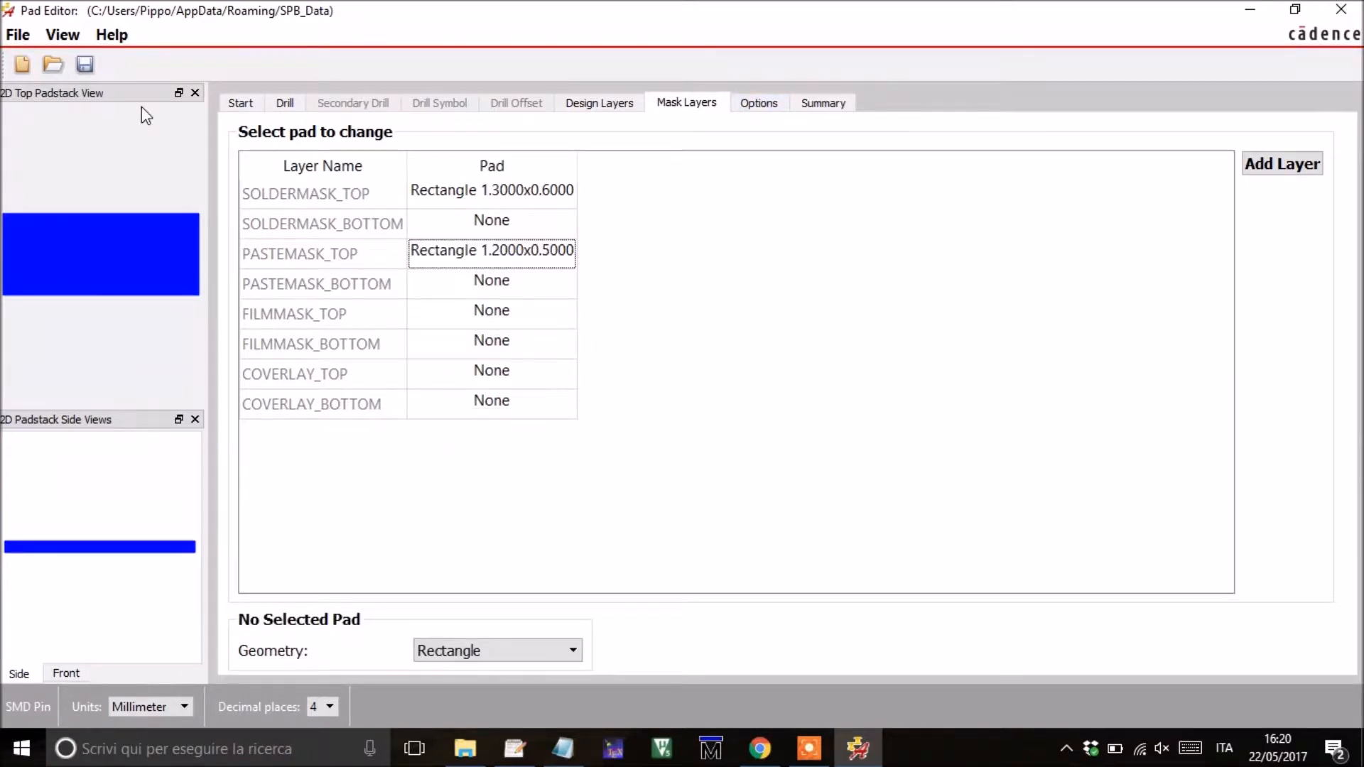
# Save the padstack as mcu_pad in the symbols folder of pcb_lib.
pyautogui.click(92, 69)
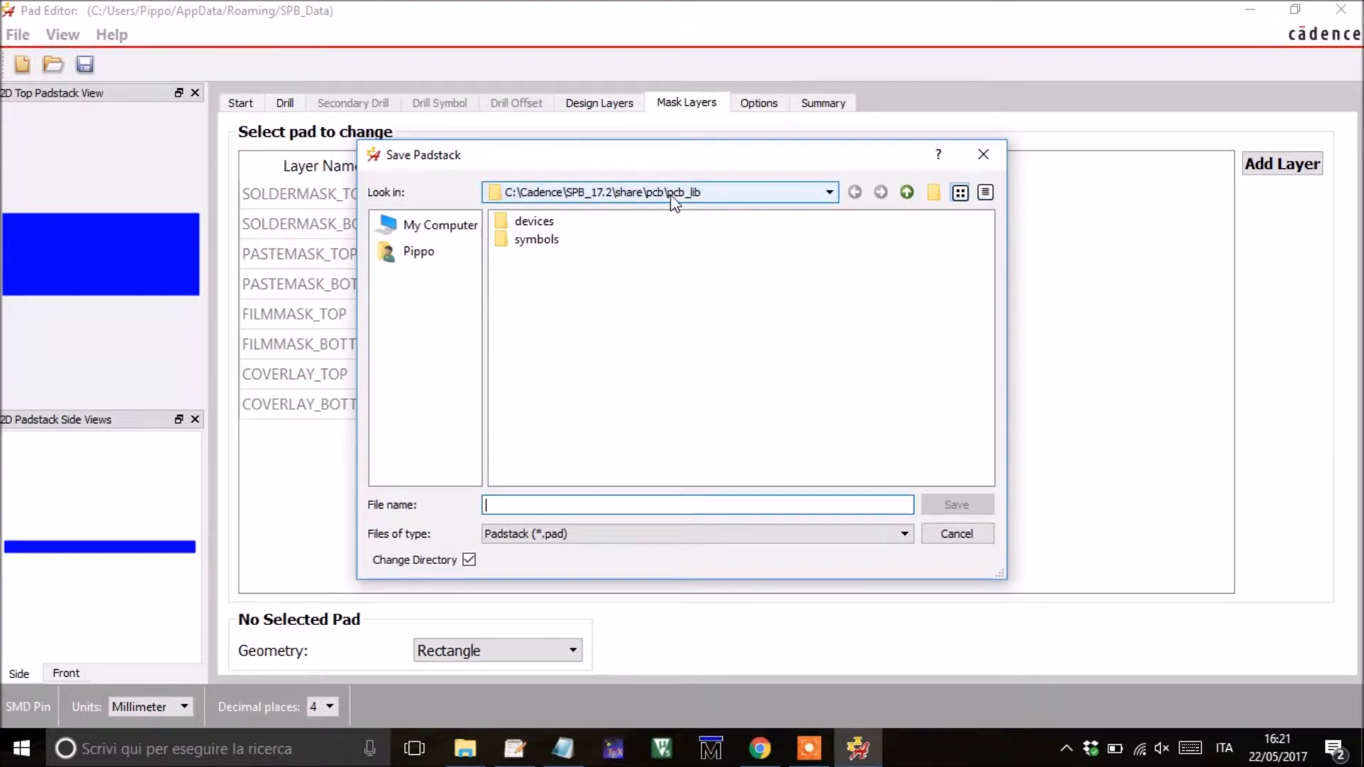
pyautogui.click(538, 223)
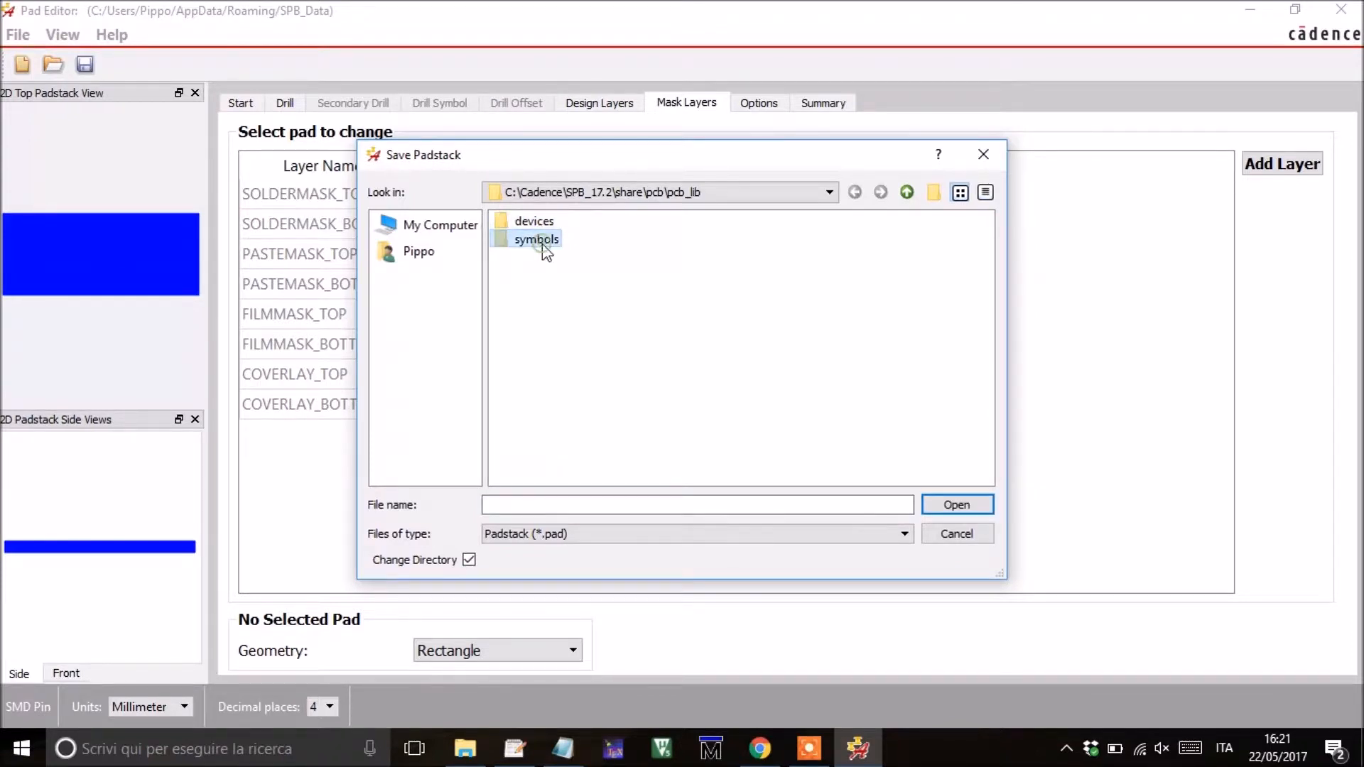
pyautogui.doubleClick(539, 241)
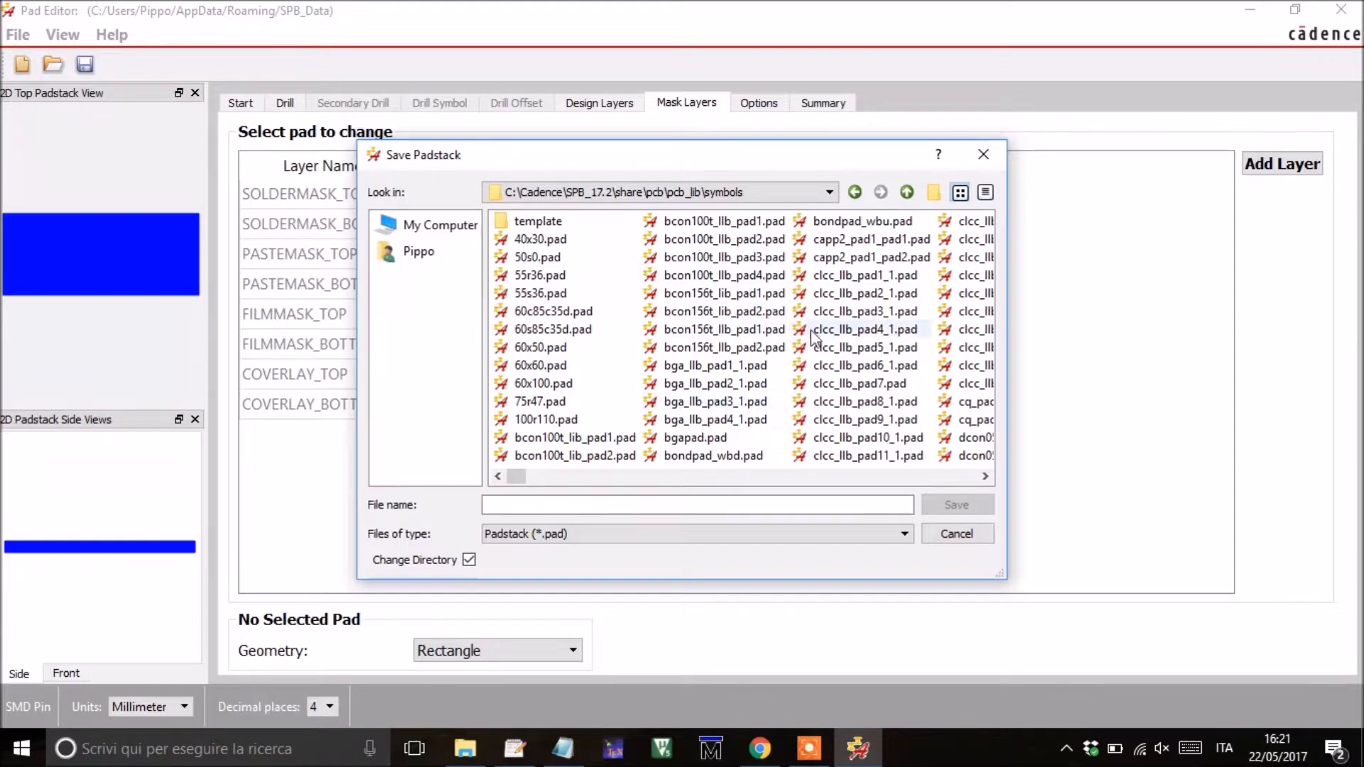
pyautogui.click(620, 505)
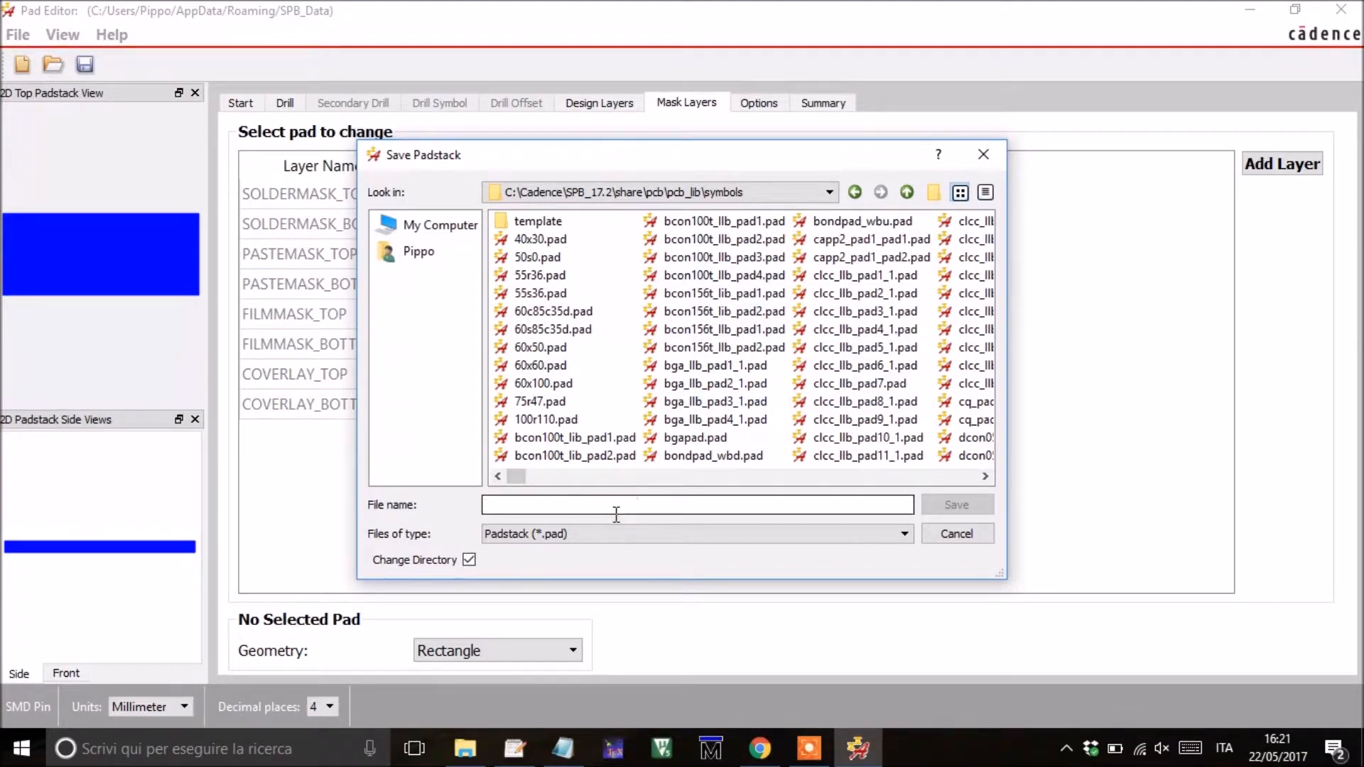
pyautogui.write('mcu_pad')
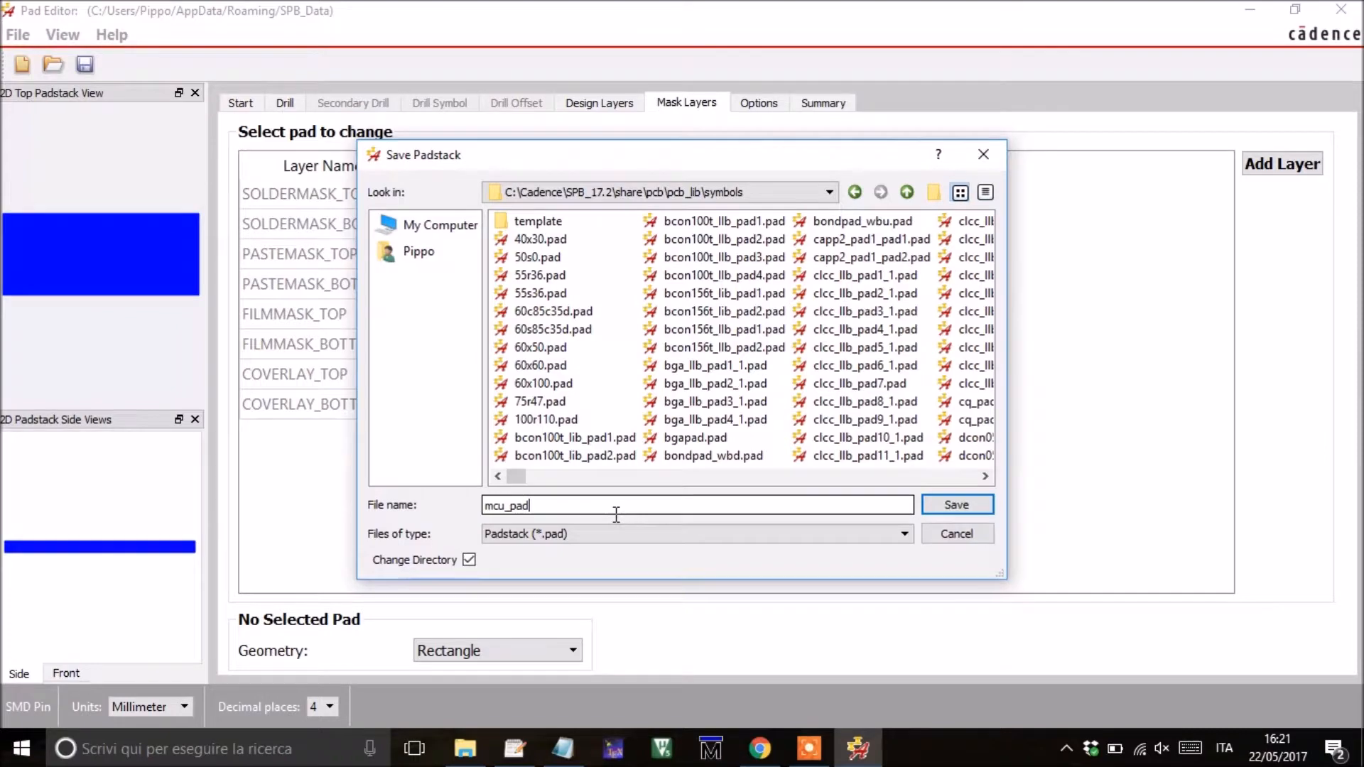
pyautogui.click(958, 505)
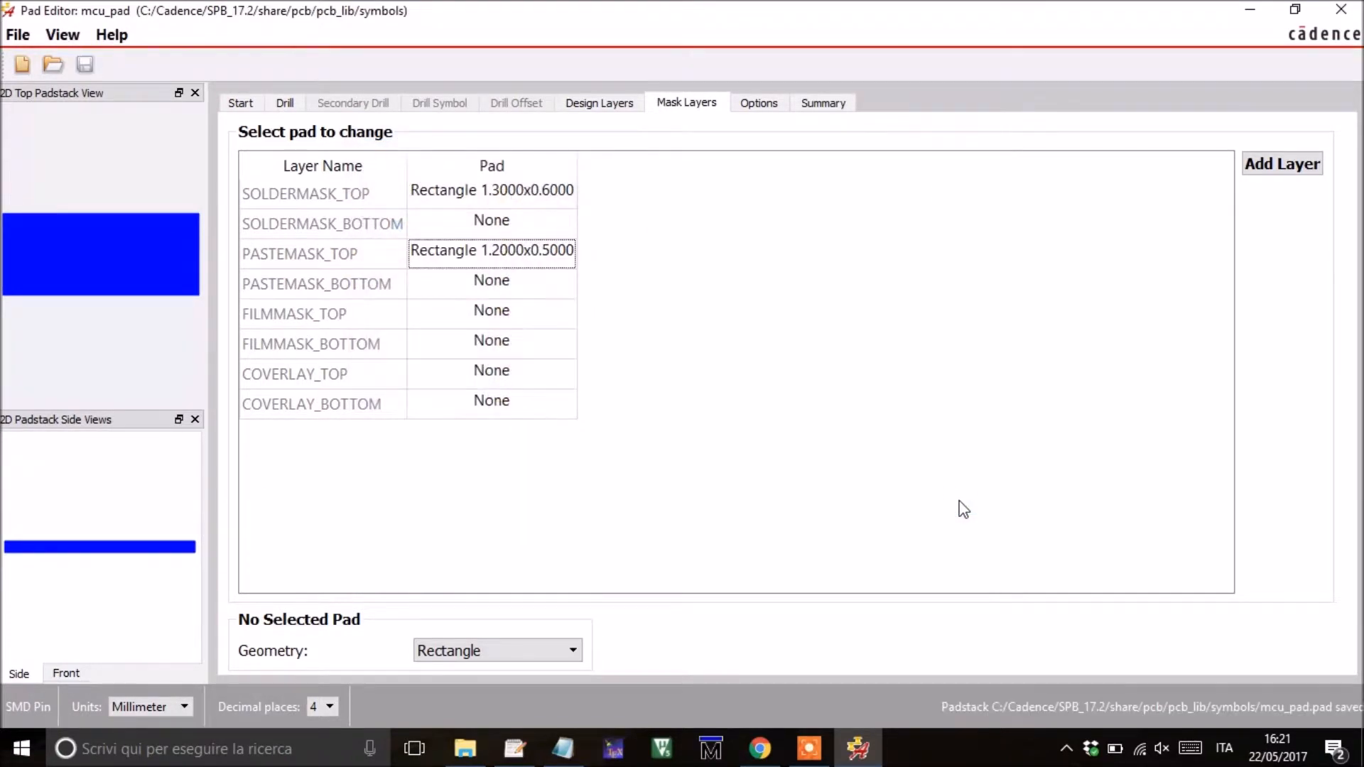
# Switch to Allegro and create a new drawing named mcu_fp of type Package symbol (wizard).
pyautogui.click(808, 749)
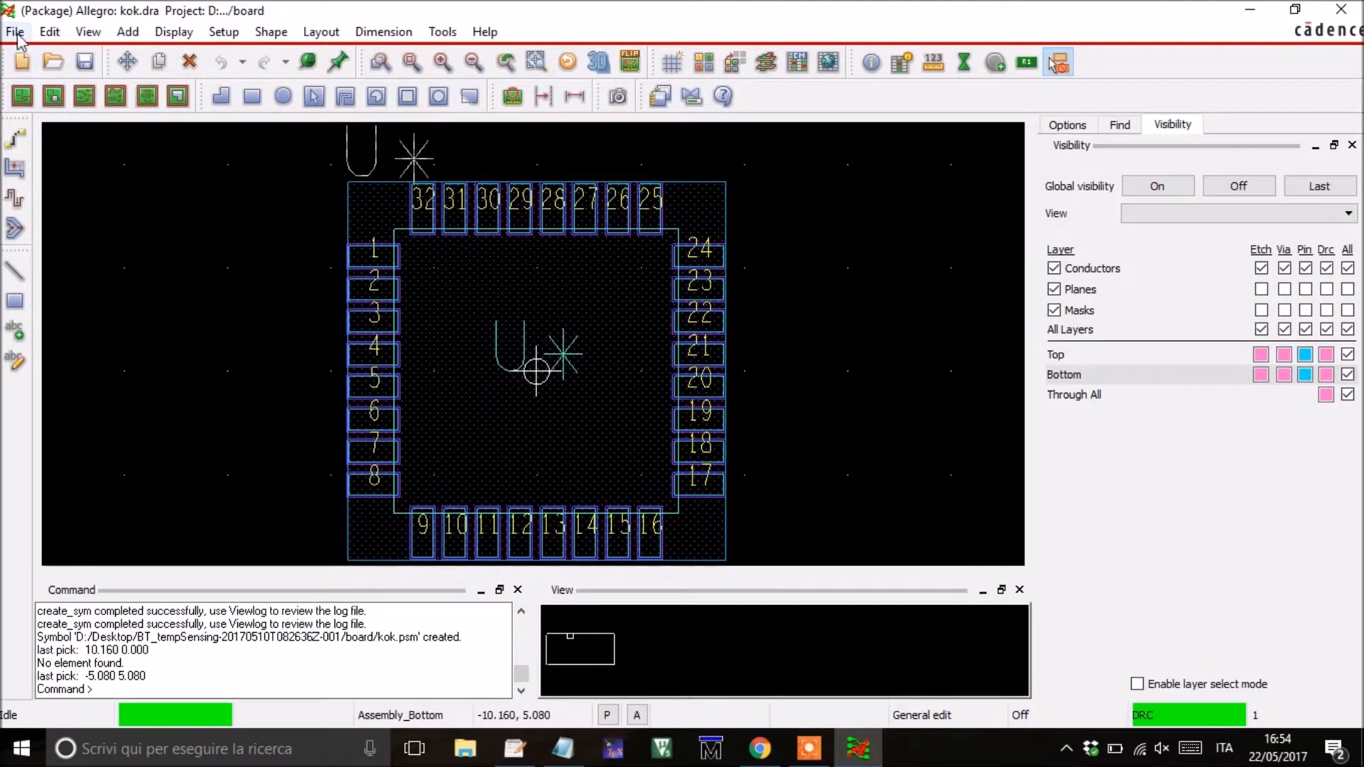
pyautogui.click(15, 32)
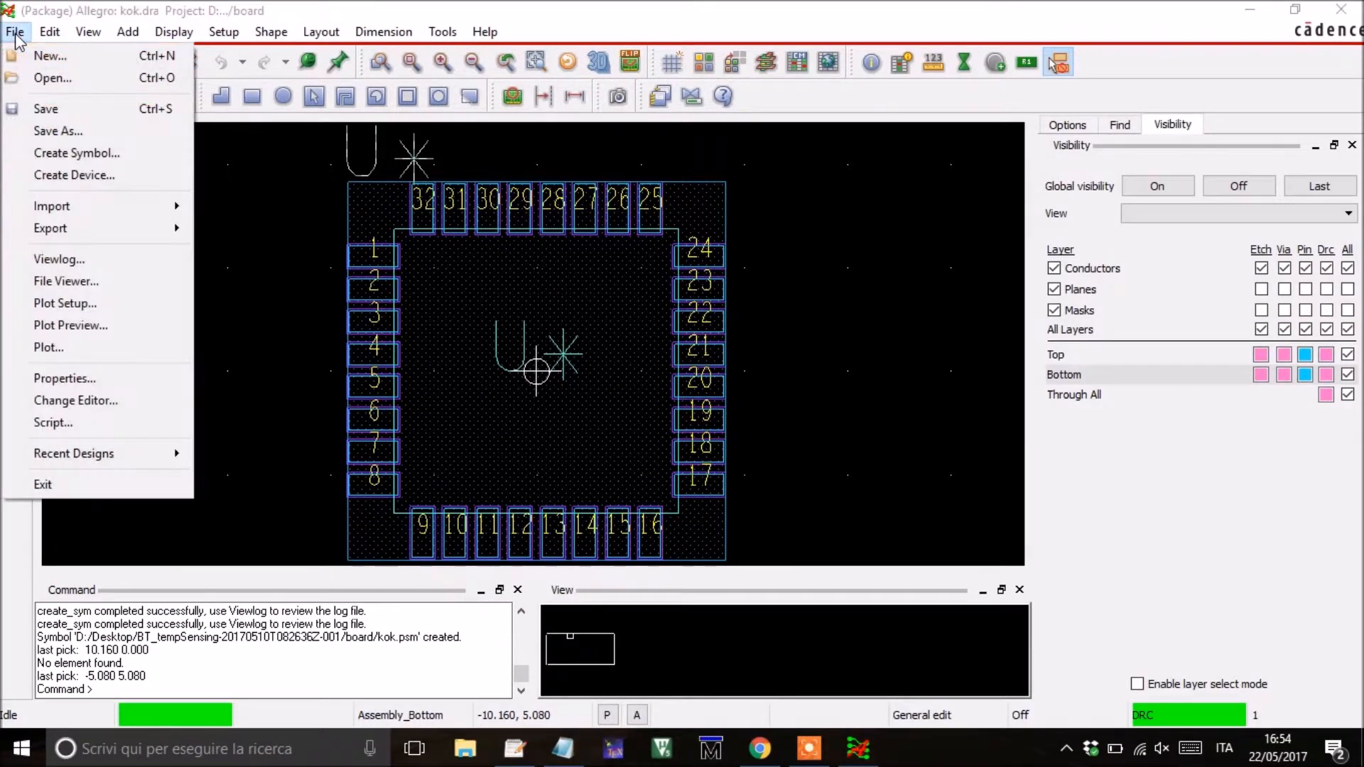
pyautogui.click(50, 56)
pyautogui.click(786, 398)
pyautogui.click(659, 374)
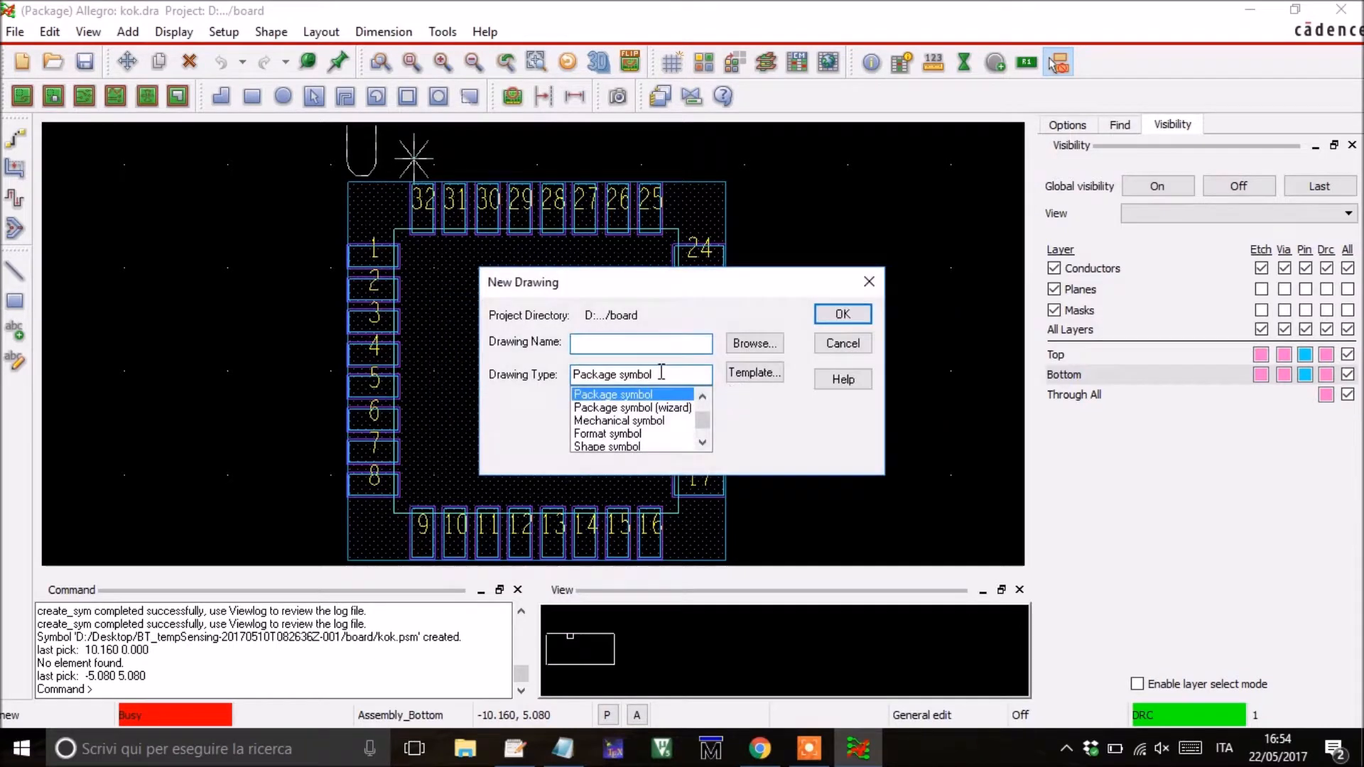
pyautogui.click(642, 409)
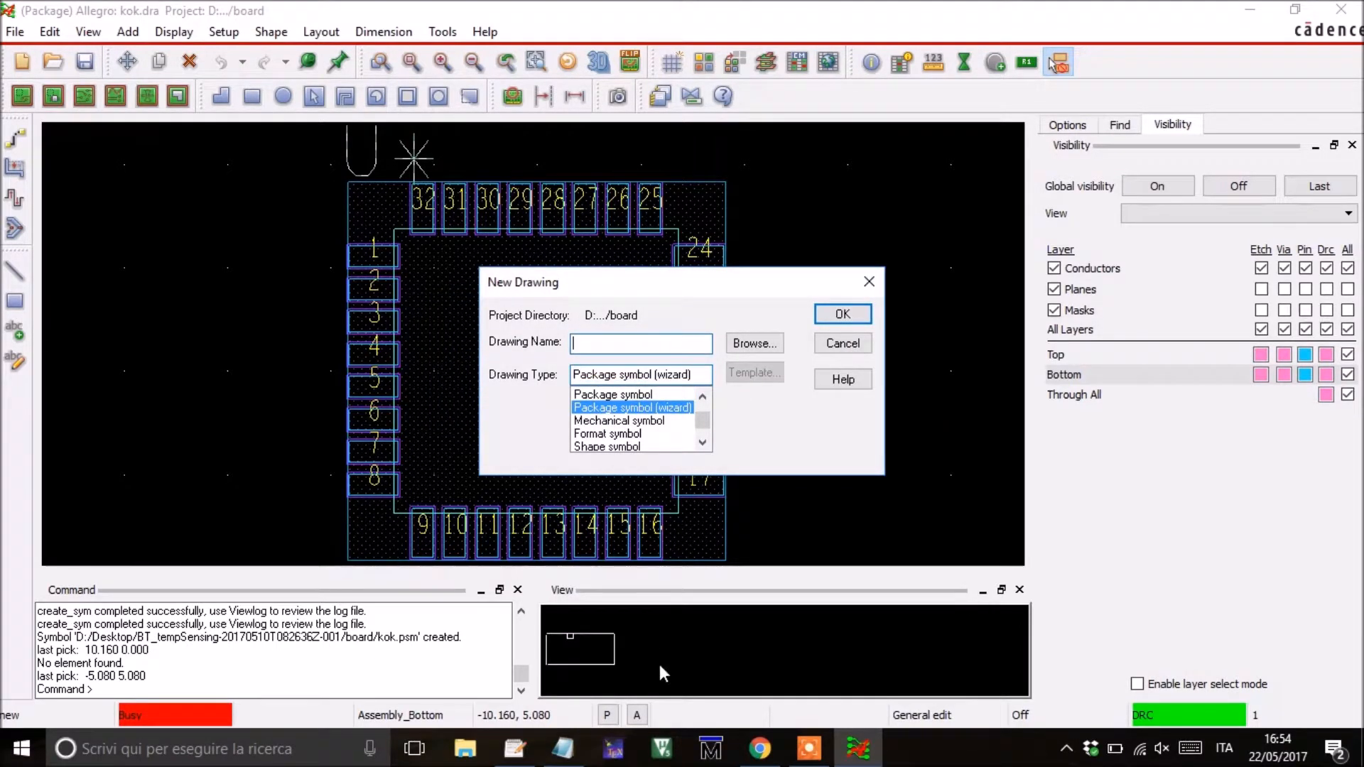
pyautogui.write('mcu_fp')
pyautogui.click(847, 312)
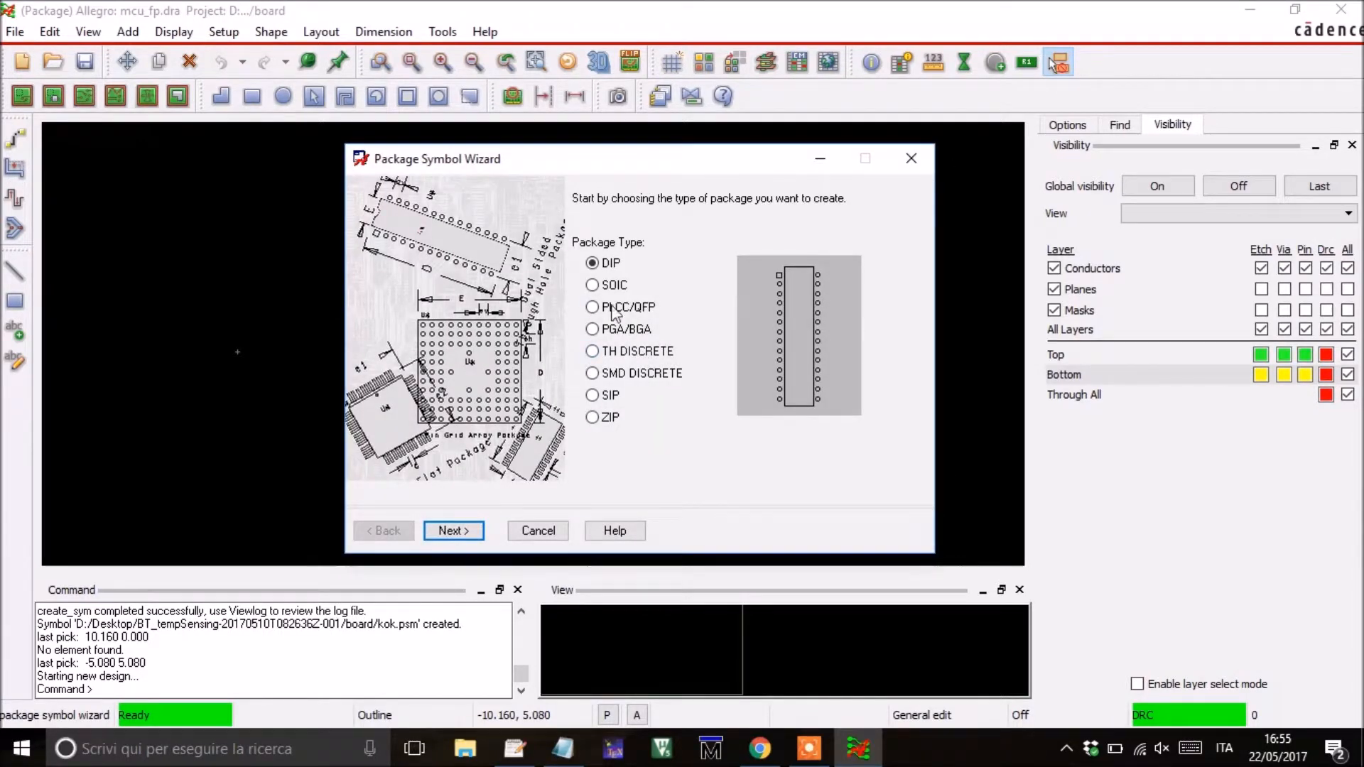
# Choose PLCC/QFP as the package type and load the default Cadence supplied template.
pyautogui.click(593, 308)
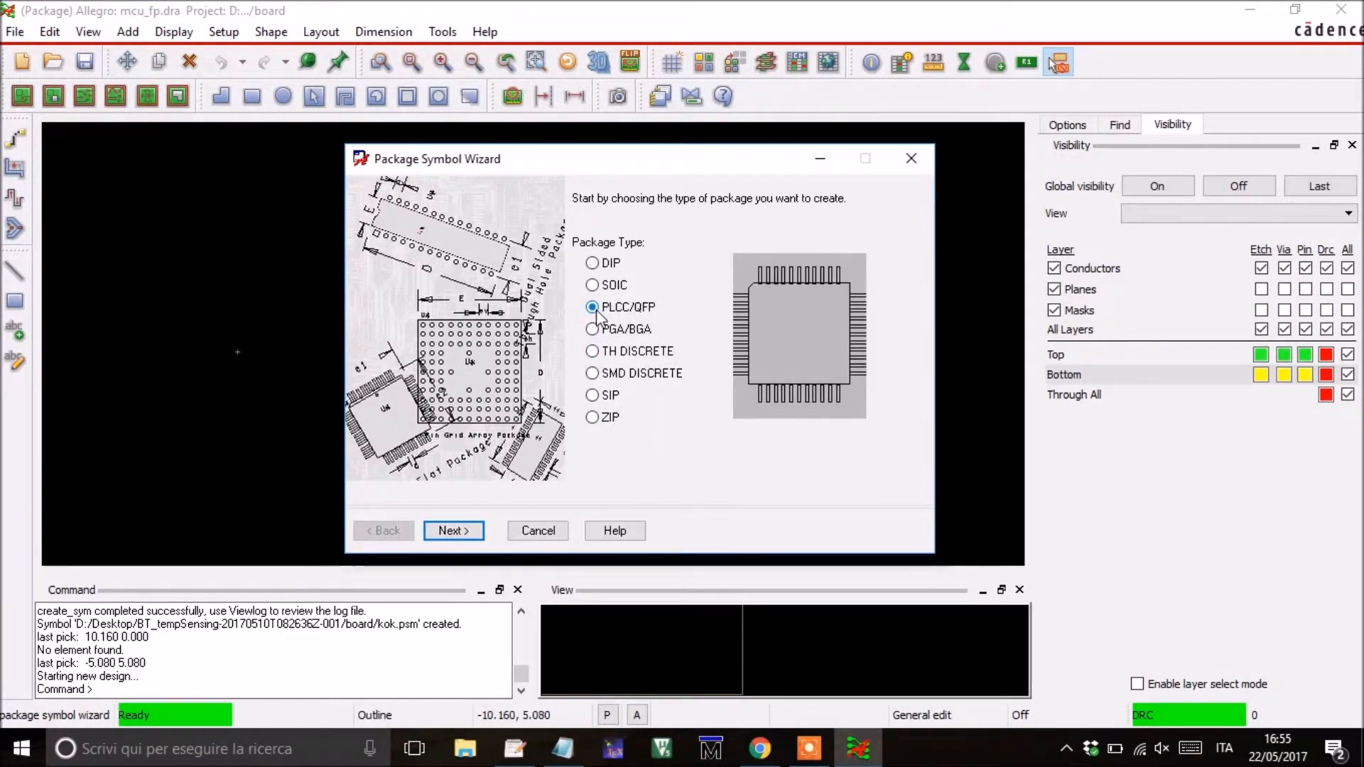
pyautogui.click(469, 534)
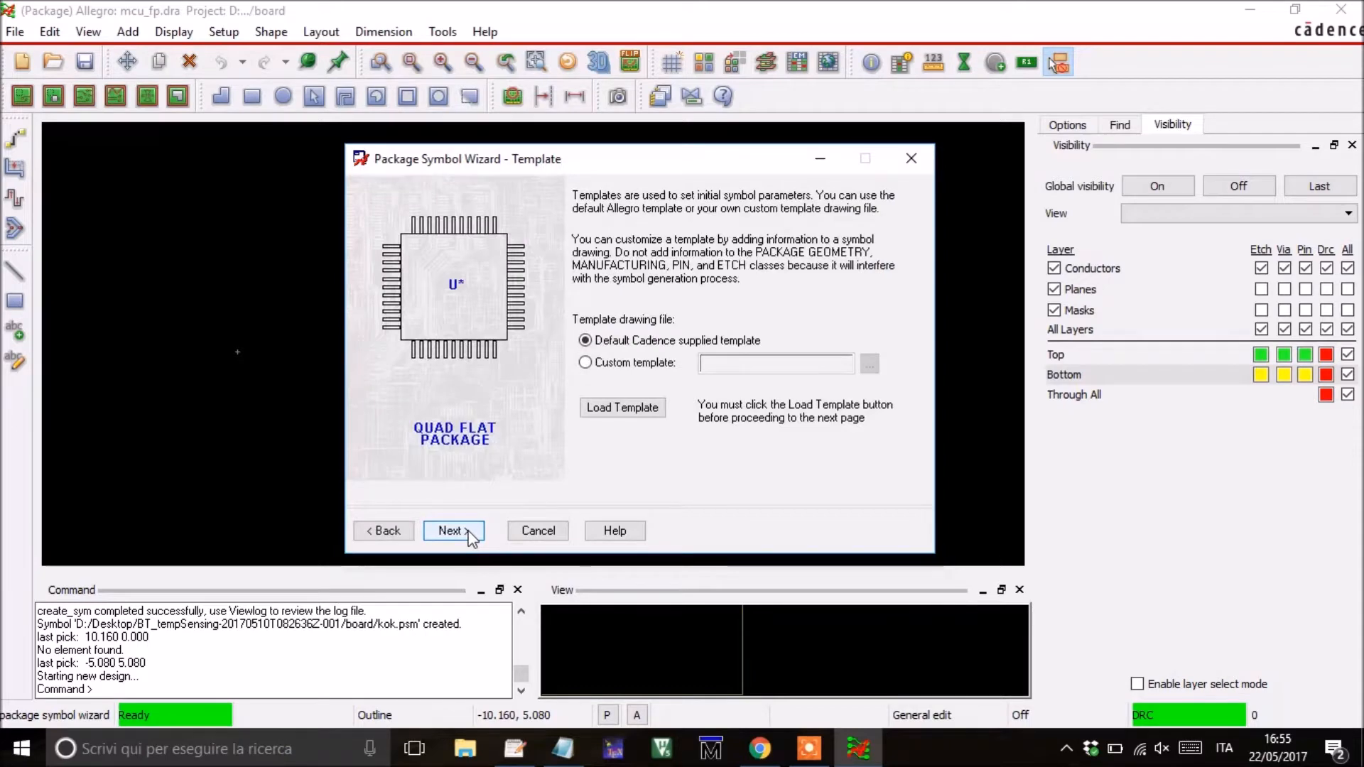
pyautogui.click(586, 341)
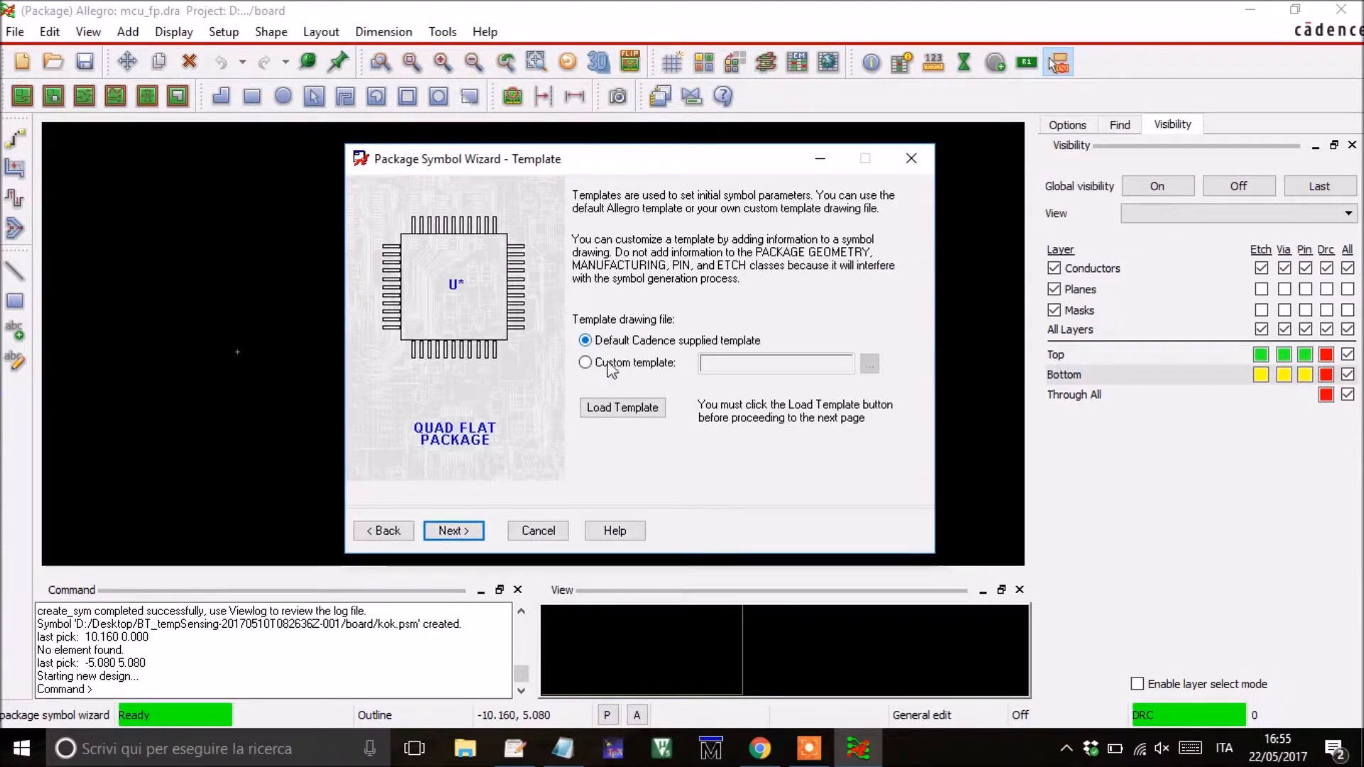
pyautogui.click(598, 408)
pyautogui.click(781, 406)
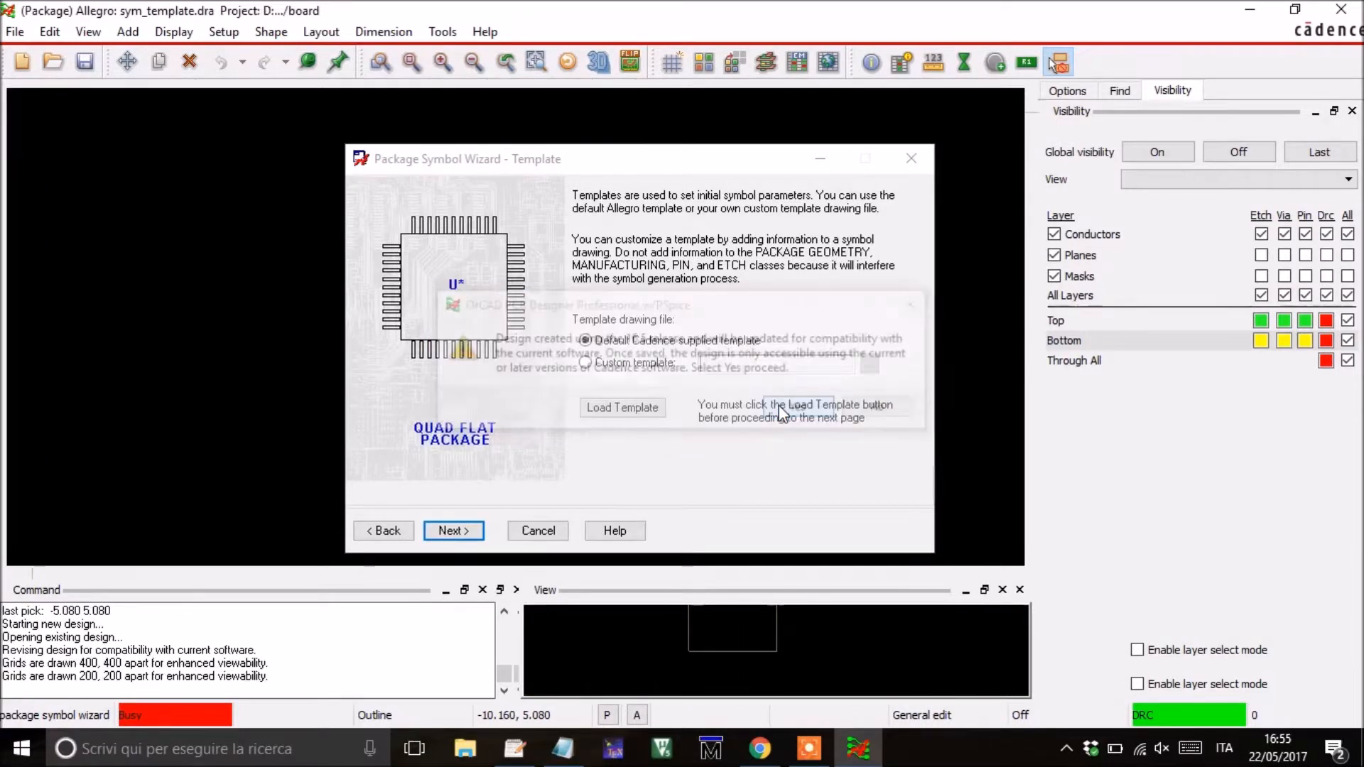
pyautogui.click(459, 532)
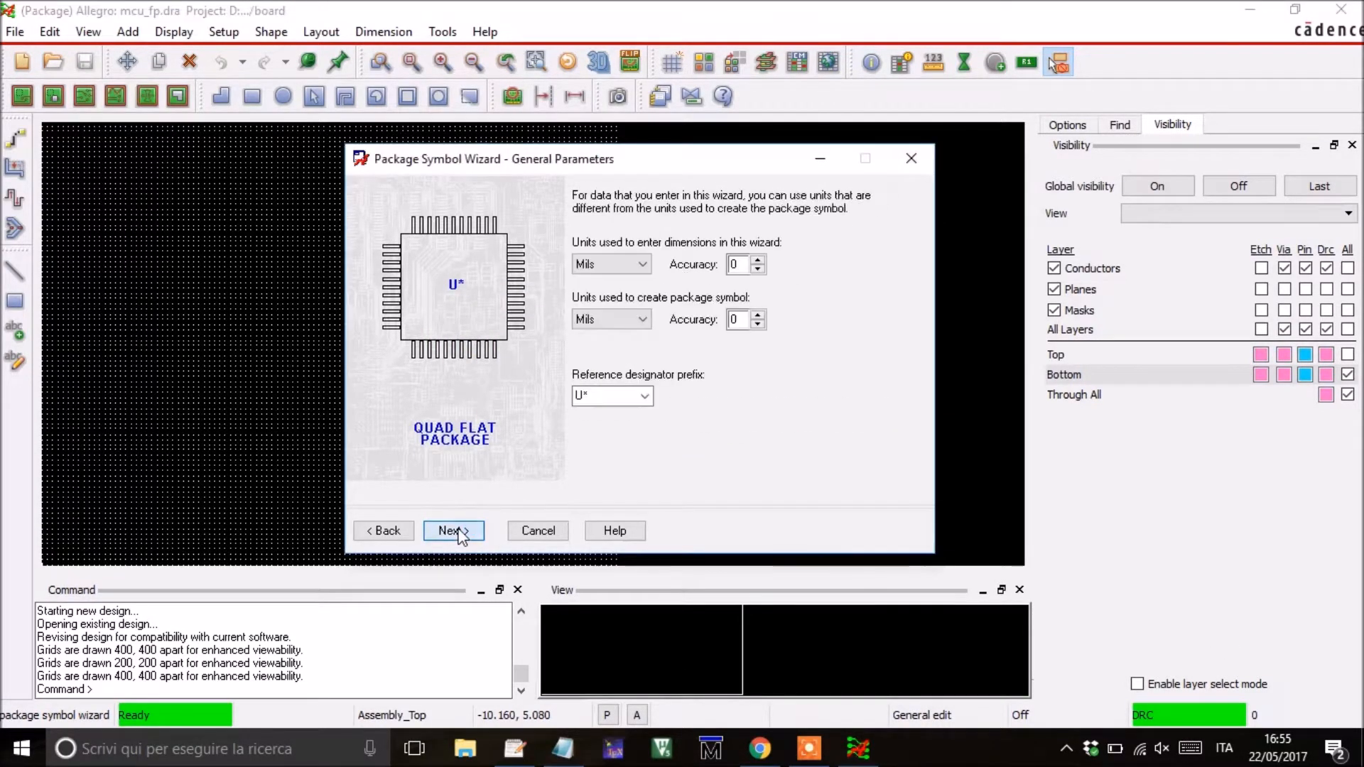
# Set both the wizard's dimension units and the package symbol units to Millimeter.
pyautogui.click(610, 267)
pyautogui.click(607, 324)
pyautogui.click(608, 325)
pyautogui.click(615, 384)
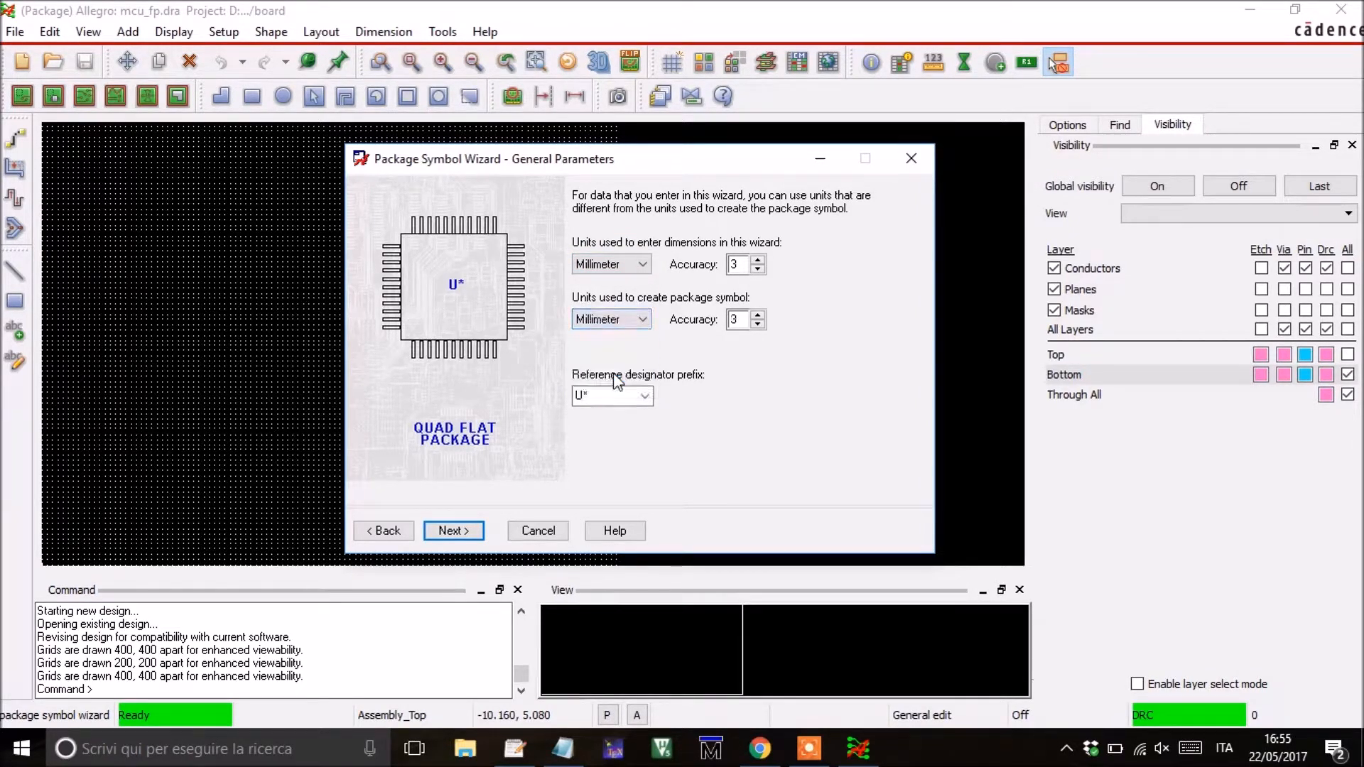
pyautogui.click(458, 530)
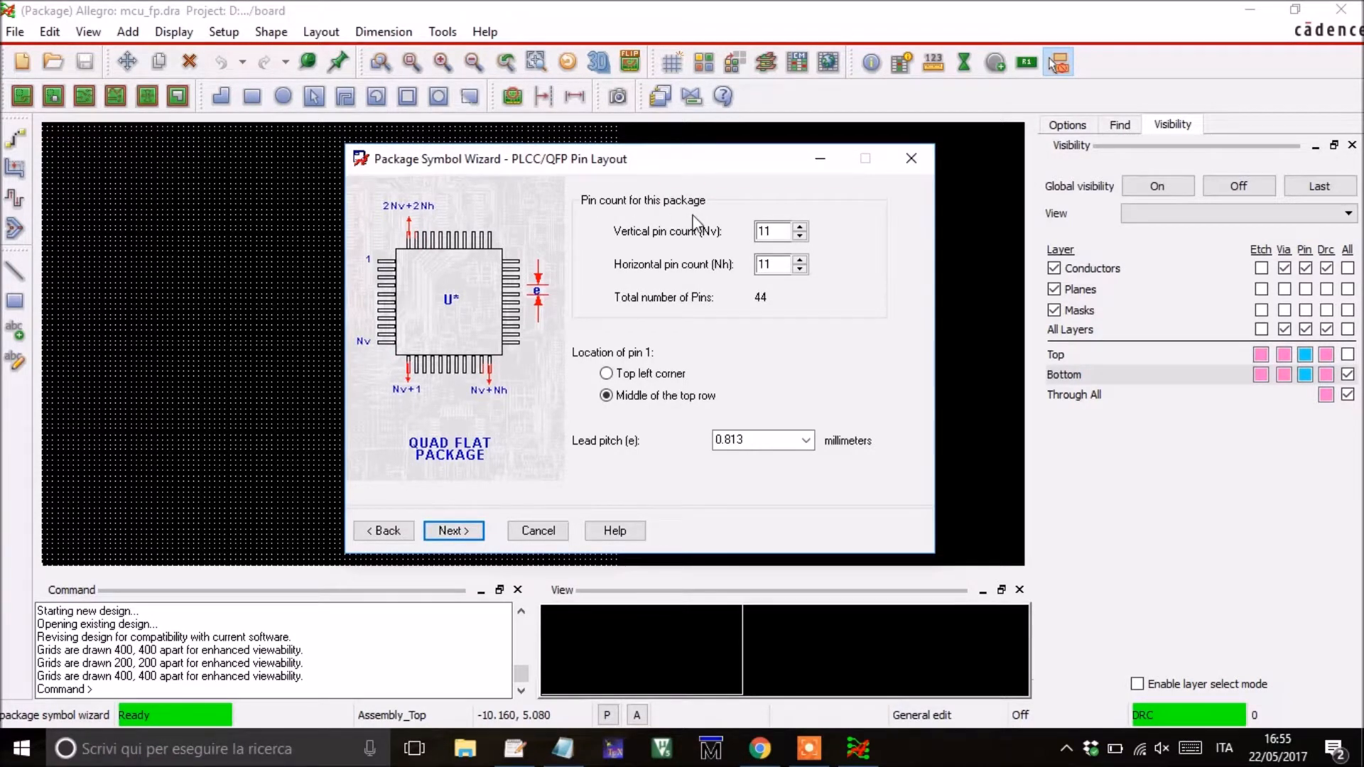
# Set the vertical and horizontal pin counts to 8 and locate pin 1 at the top left corner.
pyautogui.click(780, 230)
pyautogui.click(800, 236)
pyautogui.click(800, 270)
pyautogui.click(607, 396)
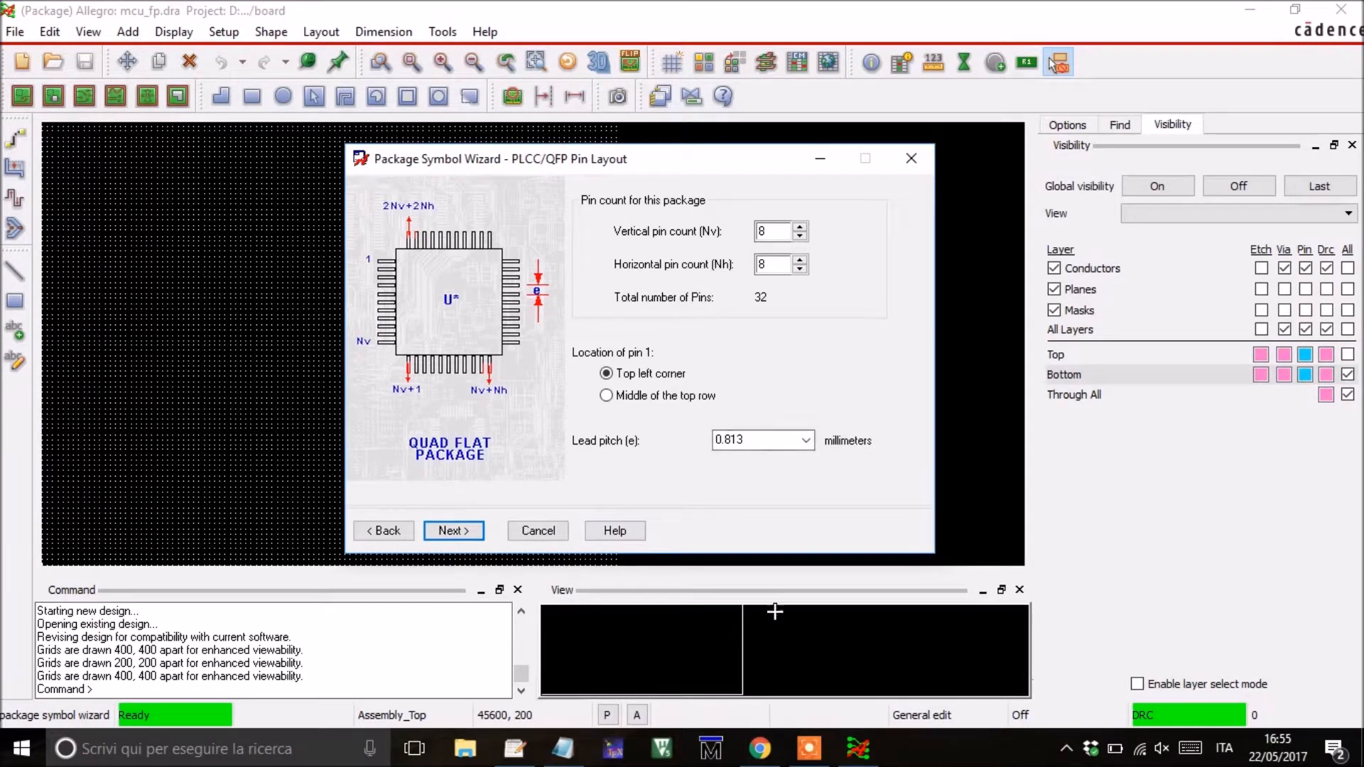
# Switch to the datasheet in the browser and look up lead pitch e in the LQFP32 package outline and mechanical data.
pyautogui.click(760, 752)
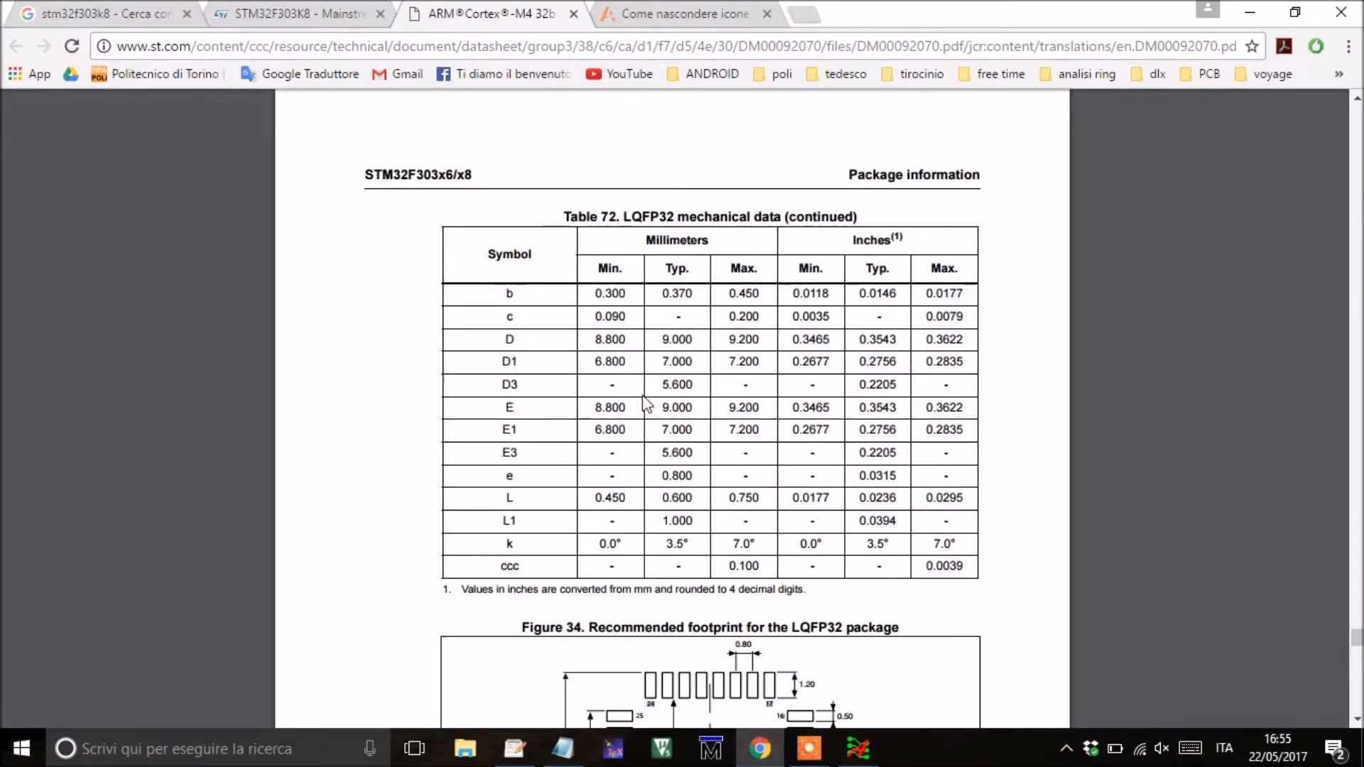
pyautogui.scroll(1, 646, 403)
pyautogui.scroll(-3, 646, 403)
pyautogui.scroll(-2, 647, 403)
pyautogui.scroll(6, 646, 404)
pyautogui.scroll(2, 646, 402)
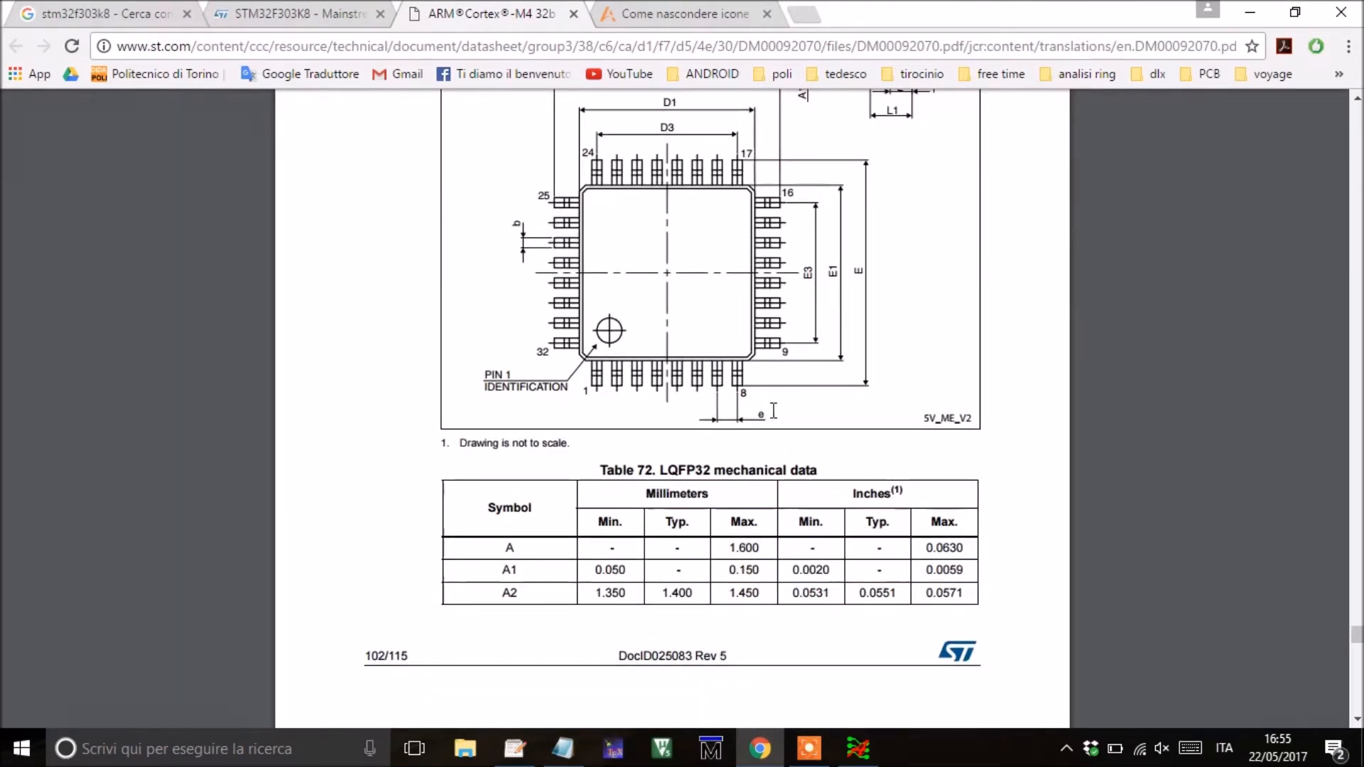
pyautogui.scroll(-3, 732, 451)
pyautogui.scroll(-6, 732, 453)
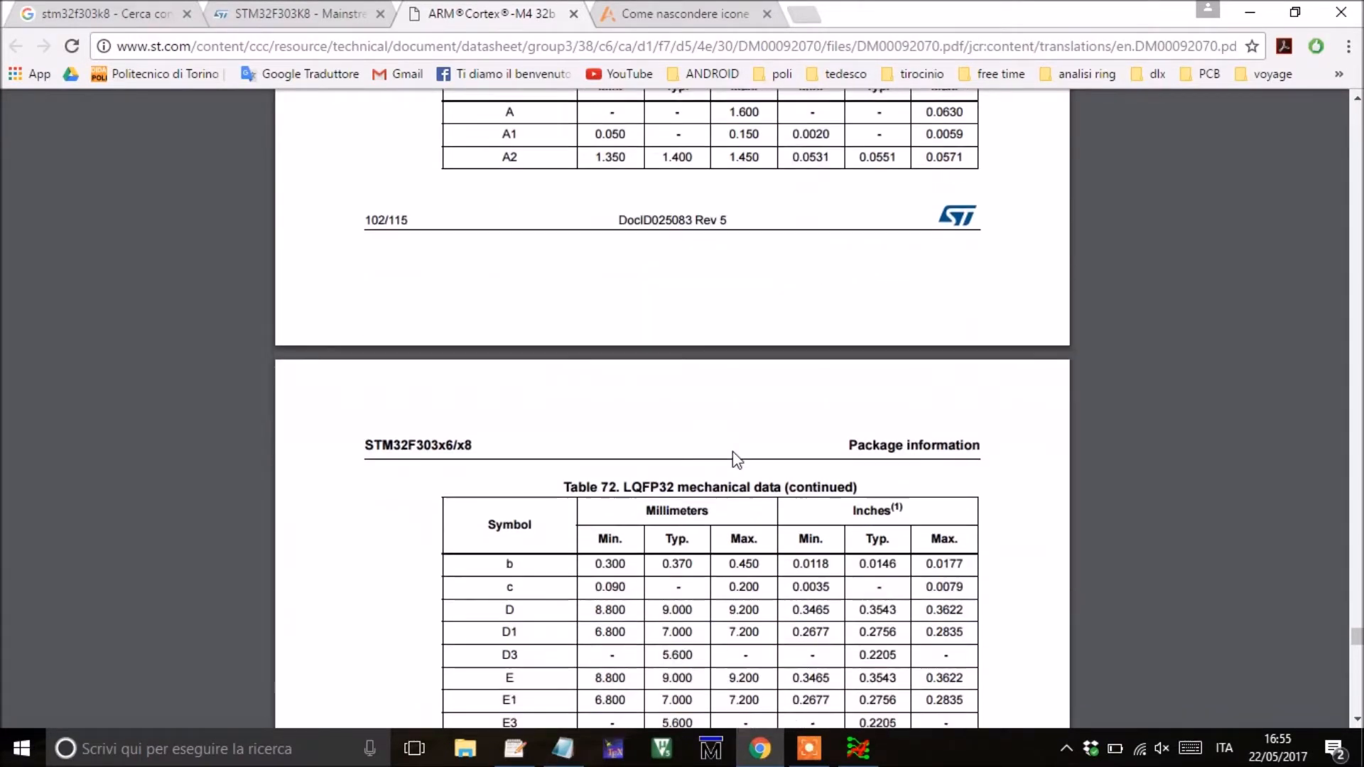
# Return to Allegro and set the lead pitch to the datasheet's typical value for e.
pyautogui.click(858, 748)
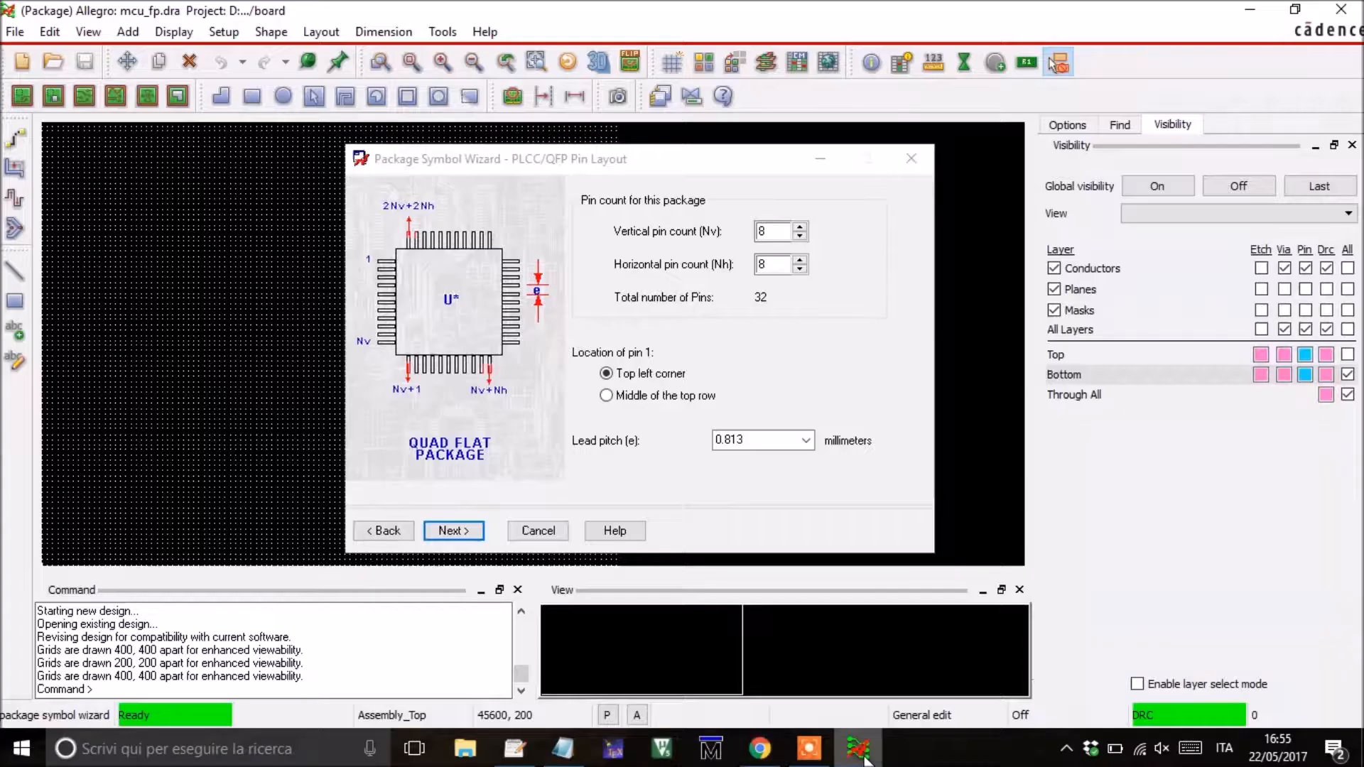
pyautogui.click(758, 445)
pyautogui.click(758, 445)
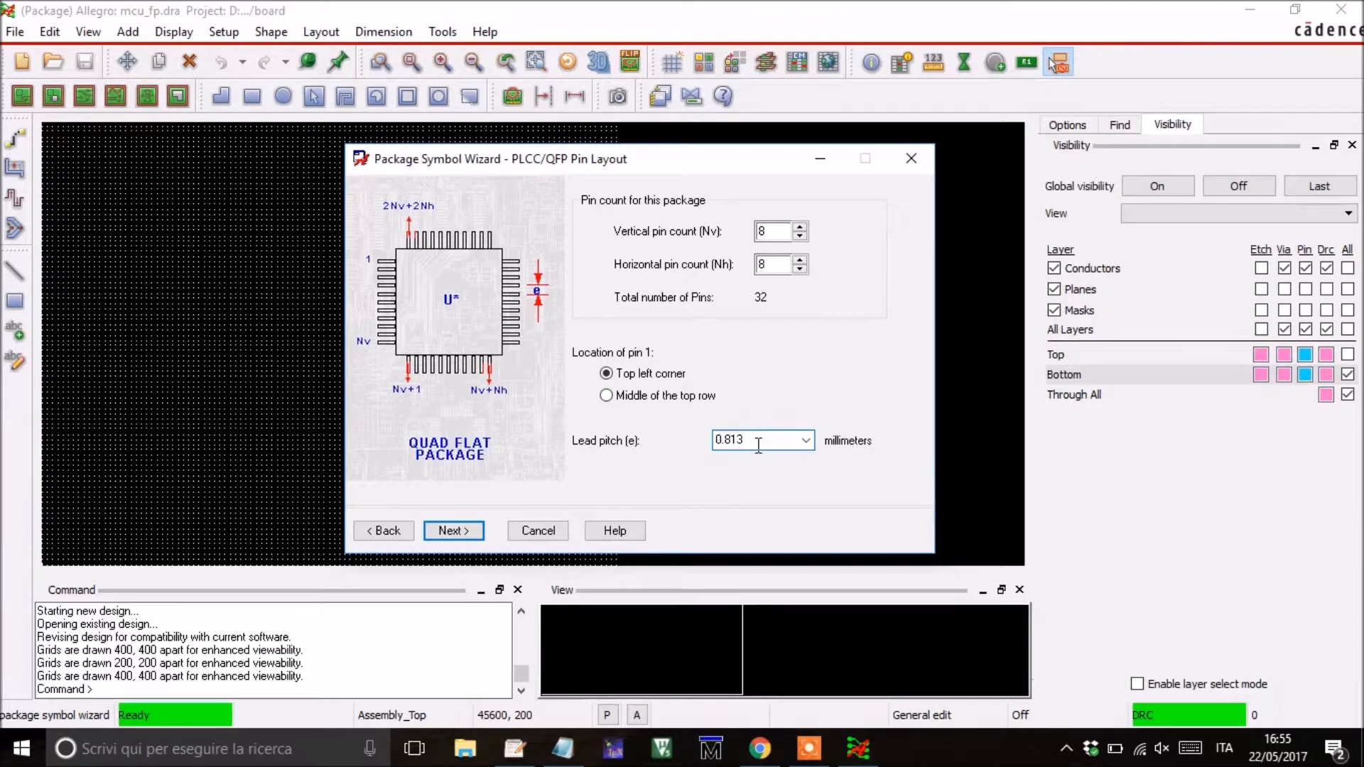
pyautogui.click(466, 533)
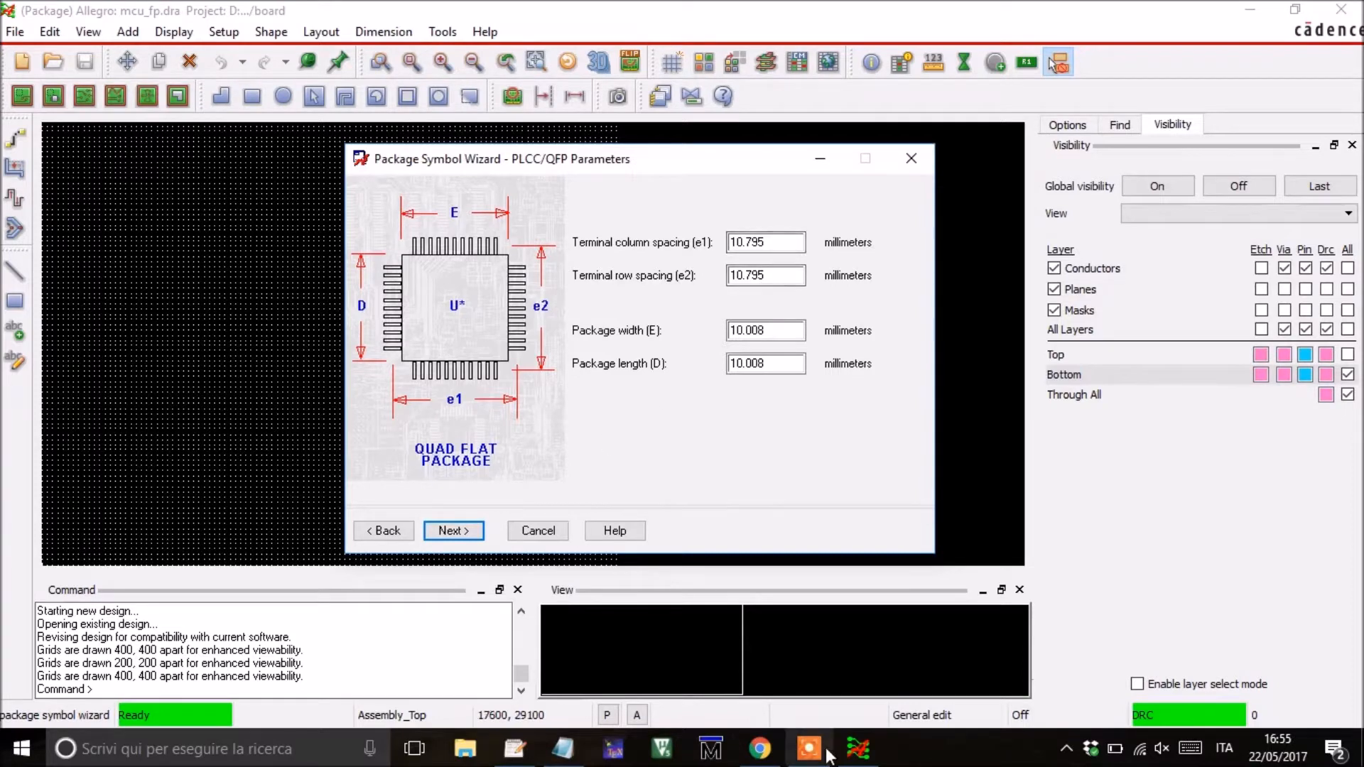
# Check the LQFP32 package dimensions in the browser datasheet, and set Allegro's terminal column and row spacing to 8 mm.
pyautogui.click(773, 758)
pyautogui.scroll(5, 821, 508)
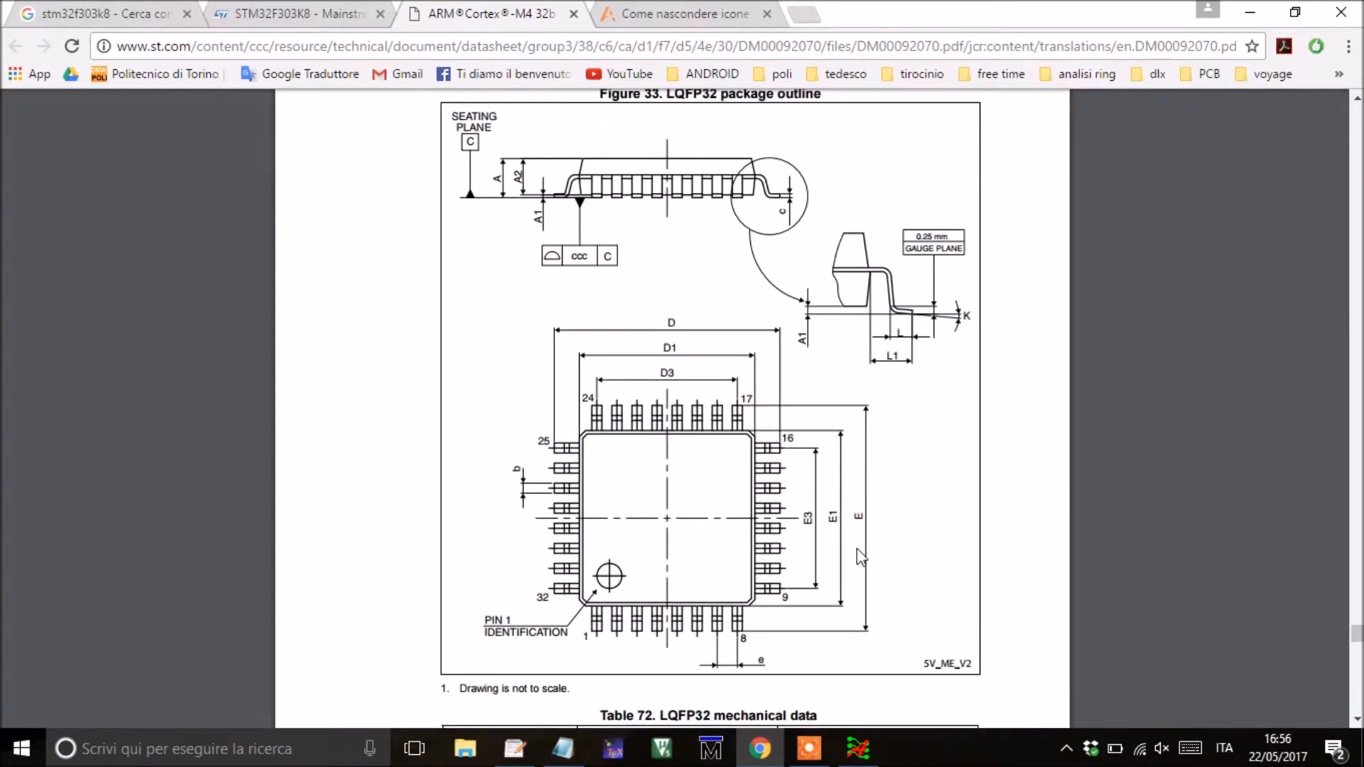
pyautogui.scroll(-5, 860, 554)
pyautogui.scroll(-4, 857, 548)
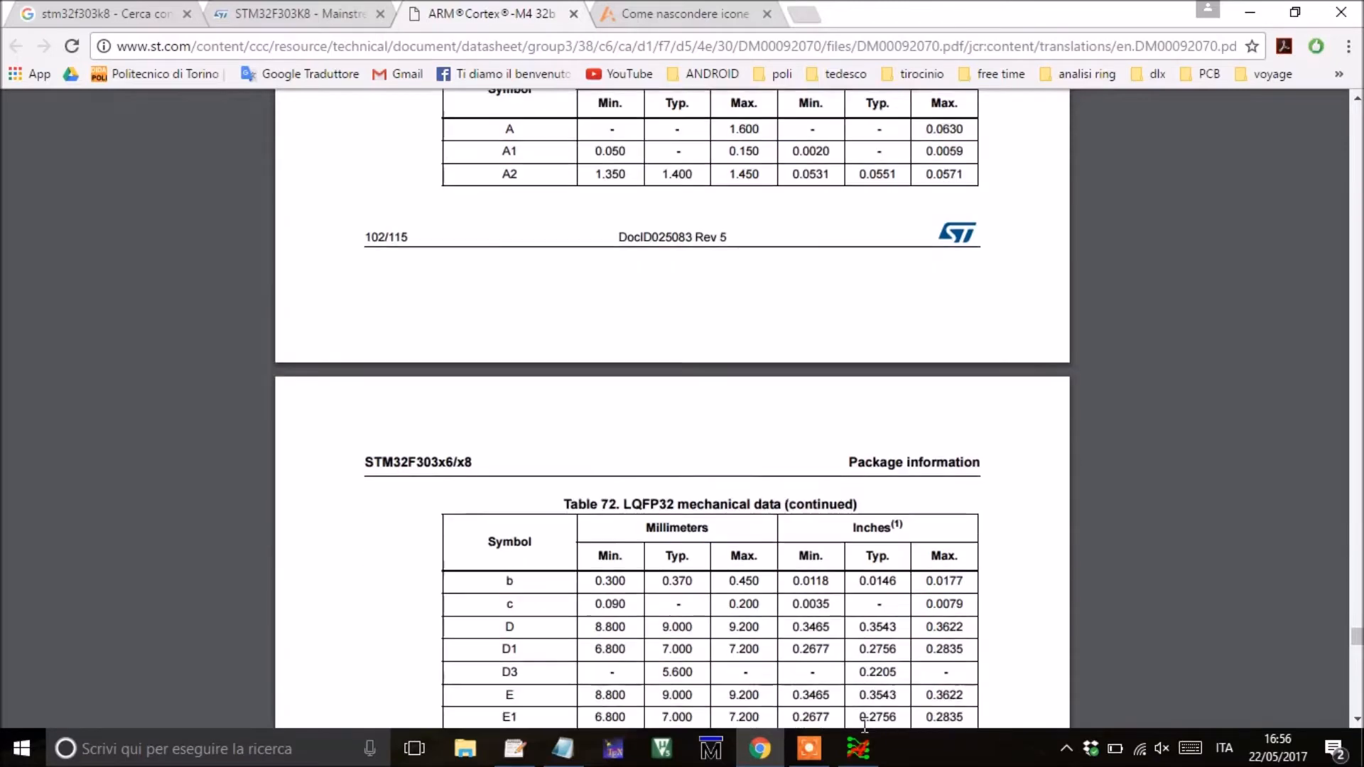
pyautogui.moveTo(858, 748)
pyautogui.moveTo(852, 594)
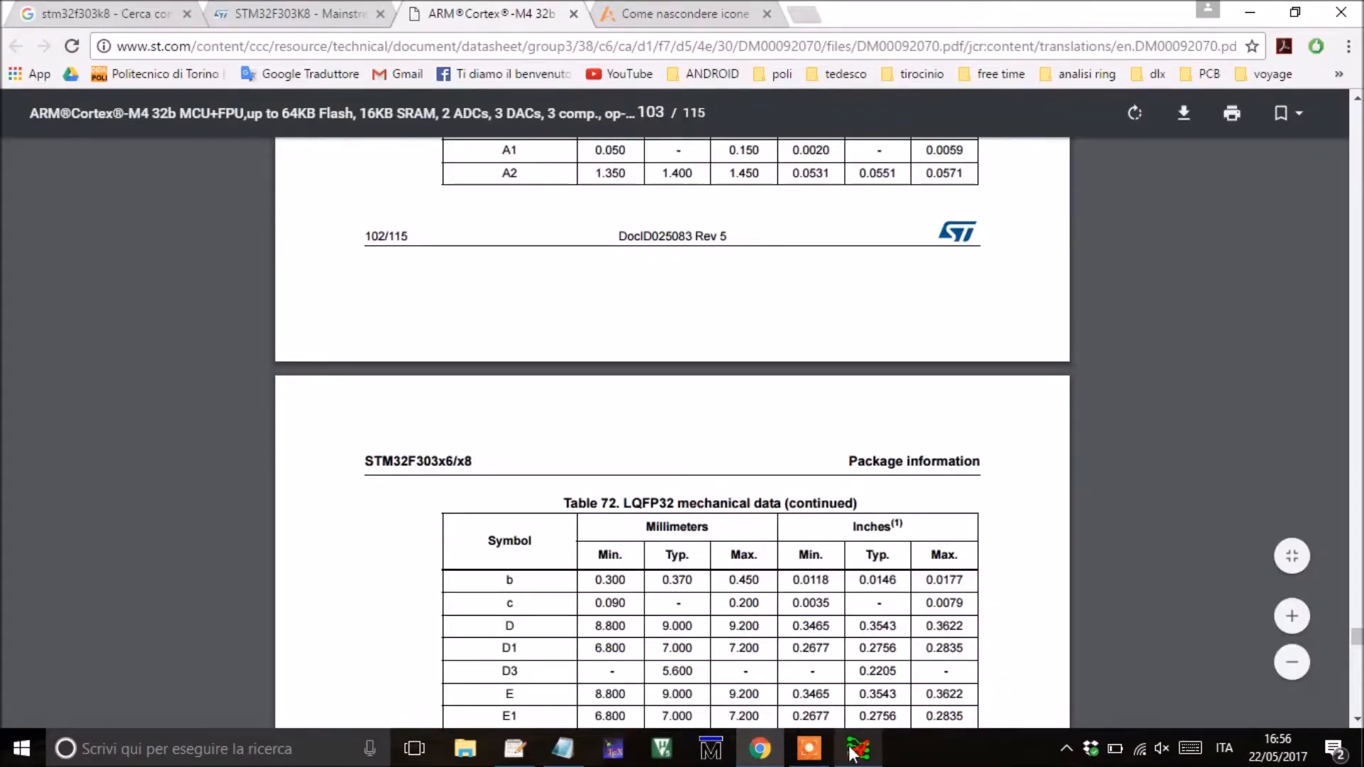
pyautogui.click(854, 752)
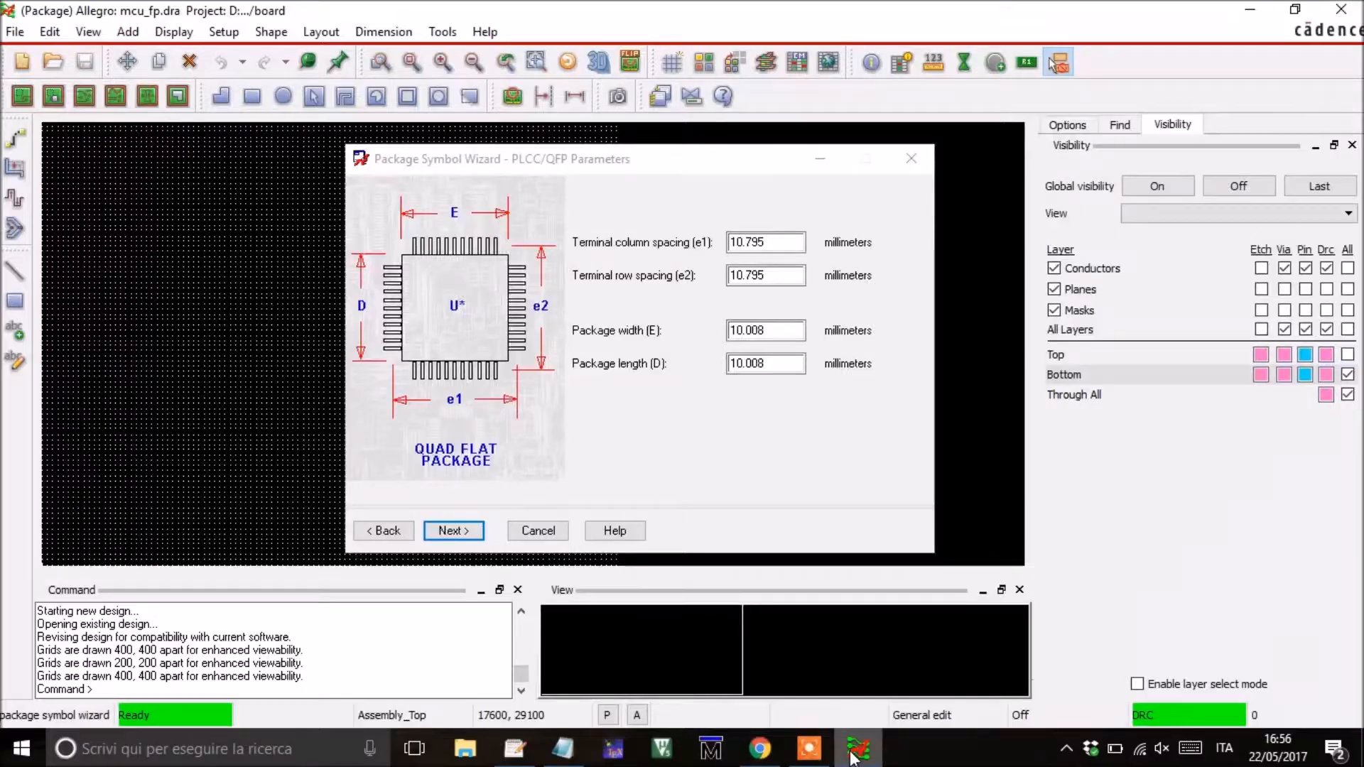
pyautogui.moveTo(773, 237); pyautogui.dragTo(695, 252)
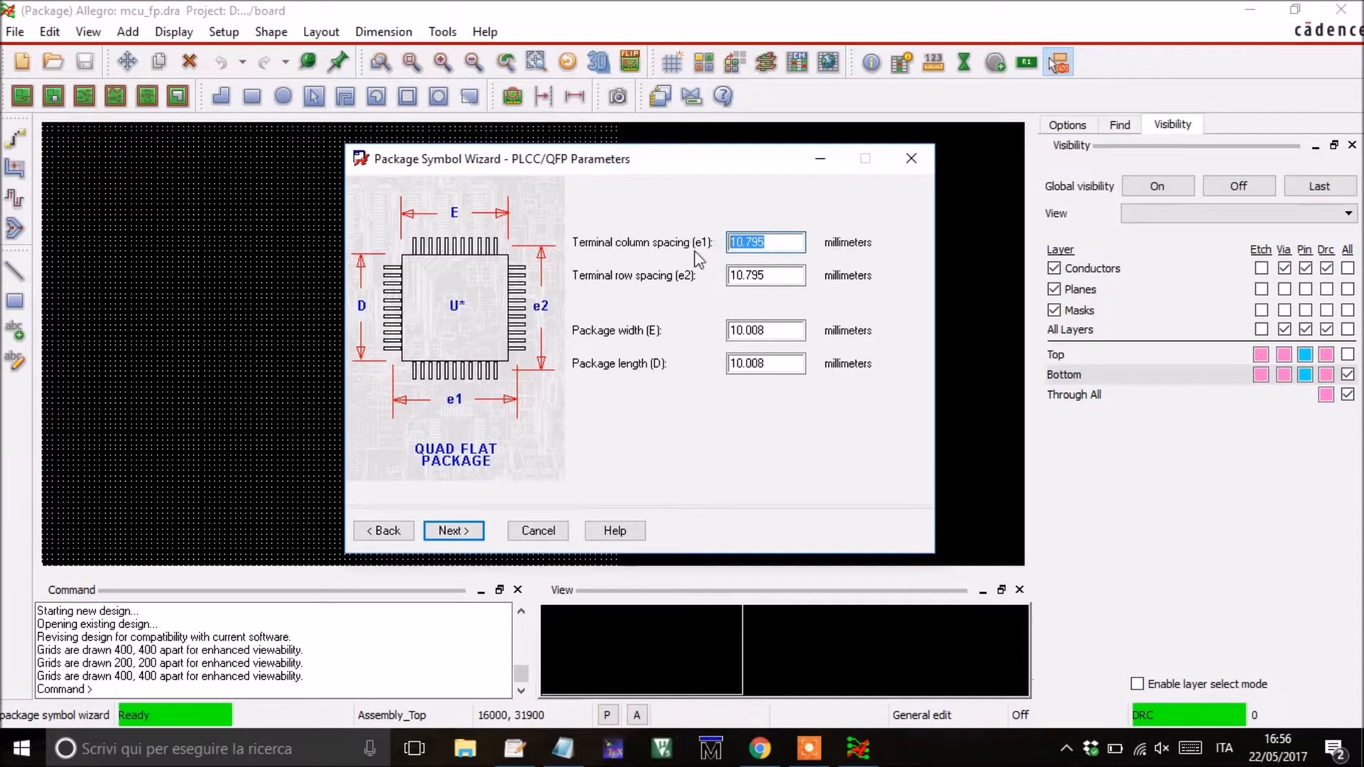
pyautogui.write('8')
pyautogui.click(777, 274)
pyautogui.moveTo(777, 275); pyautogui.dragTo(723, 277)
pyautogui.write('8')
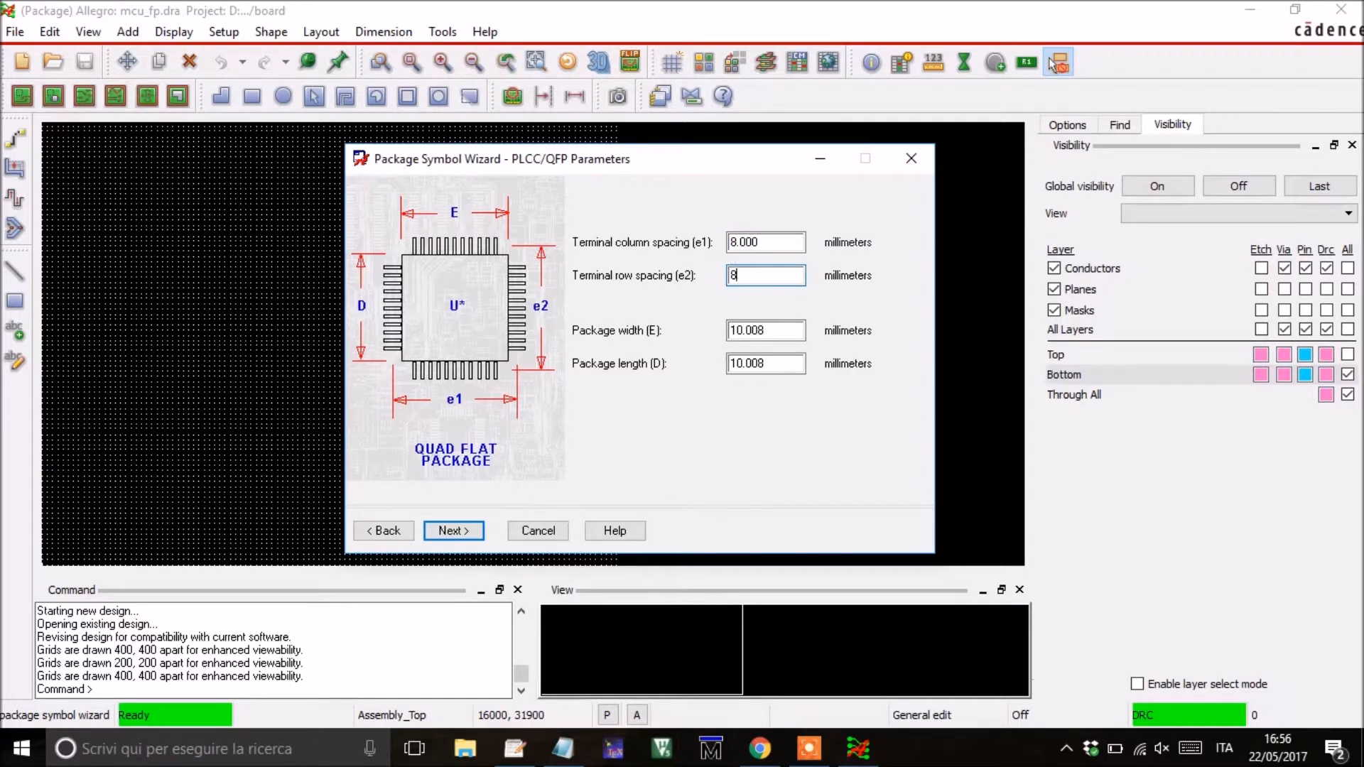
# Set the package width (E) and package length (D) to 7 mm.
pyautogui.click(782, 329)
pyautogui.moveTo(781, 330); pyautogui.dragTo(715, 340)
pyautogui.write('7')
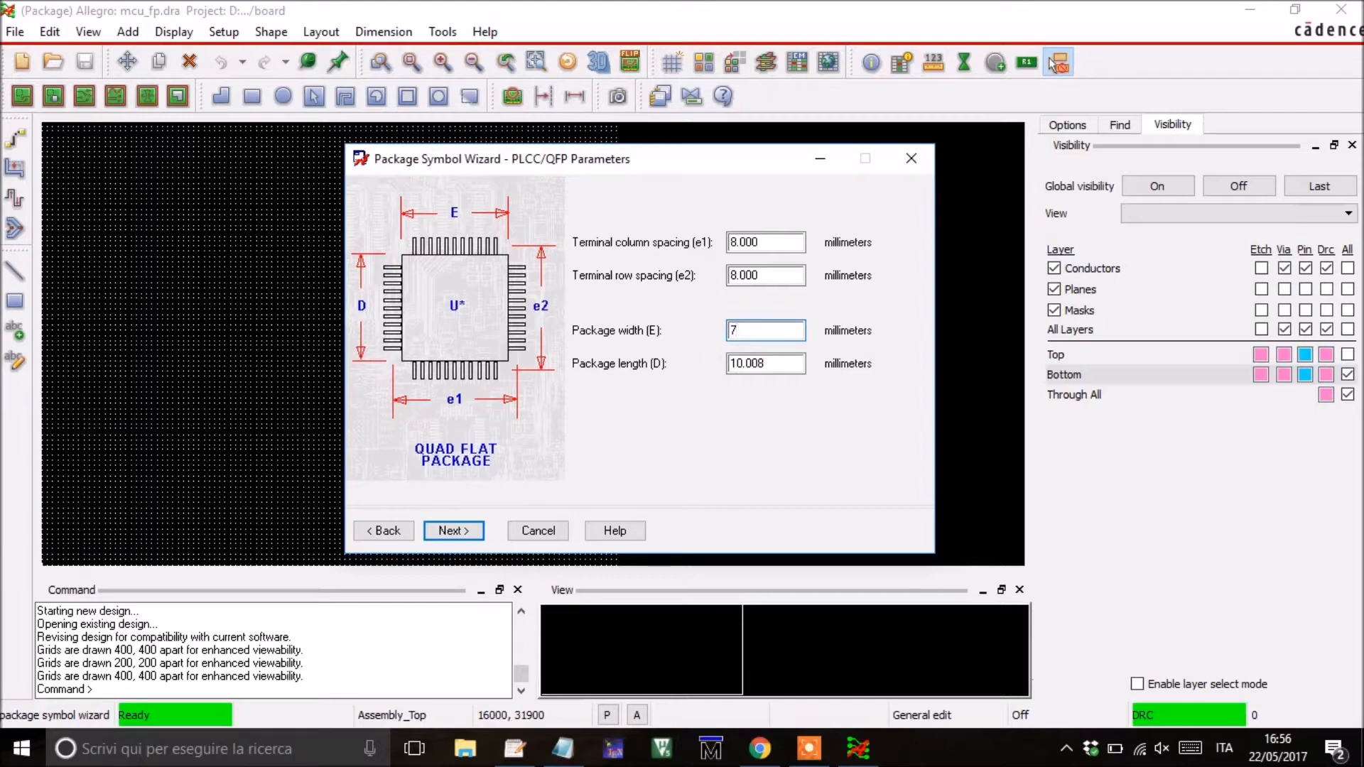
pyautogui.moveTo(778, 364); pyautogui.dragTo(725, 365)
pyautogui.write('7')
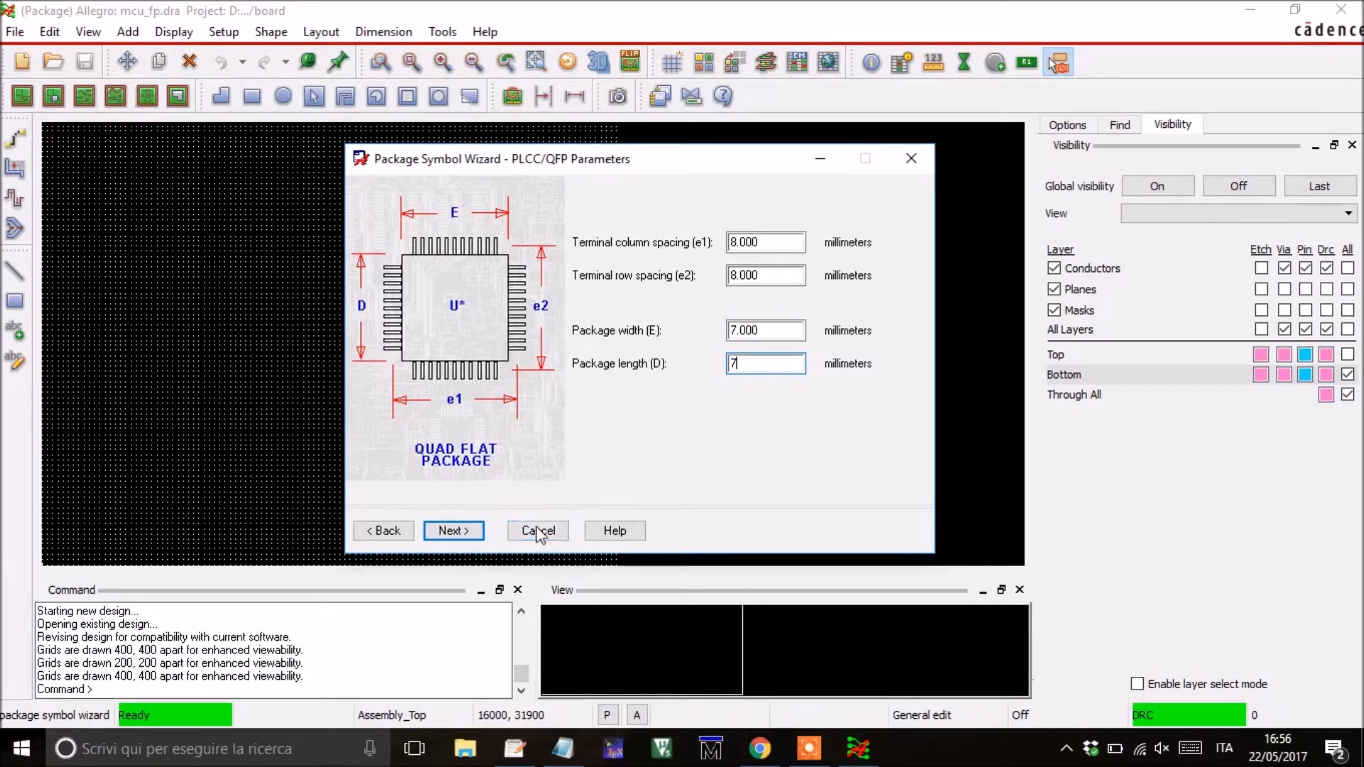
pyautogui.click(460, 531)
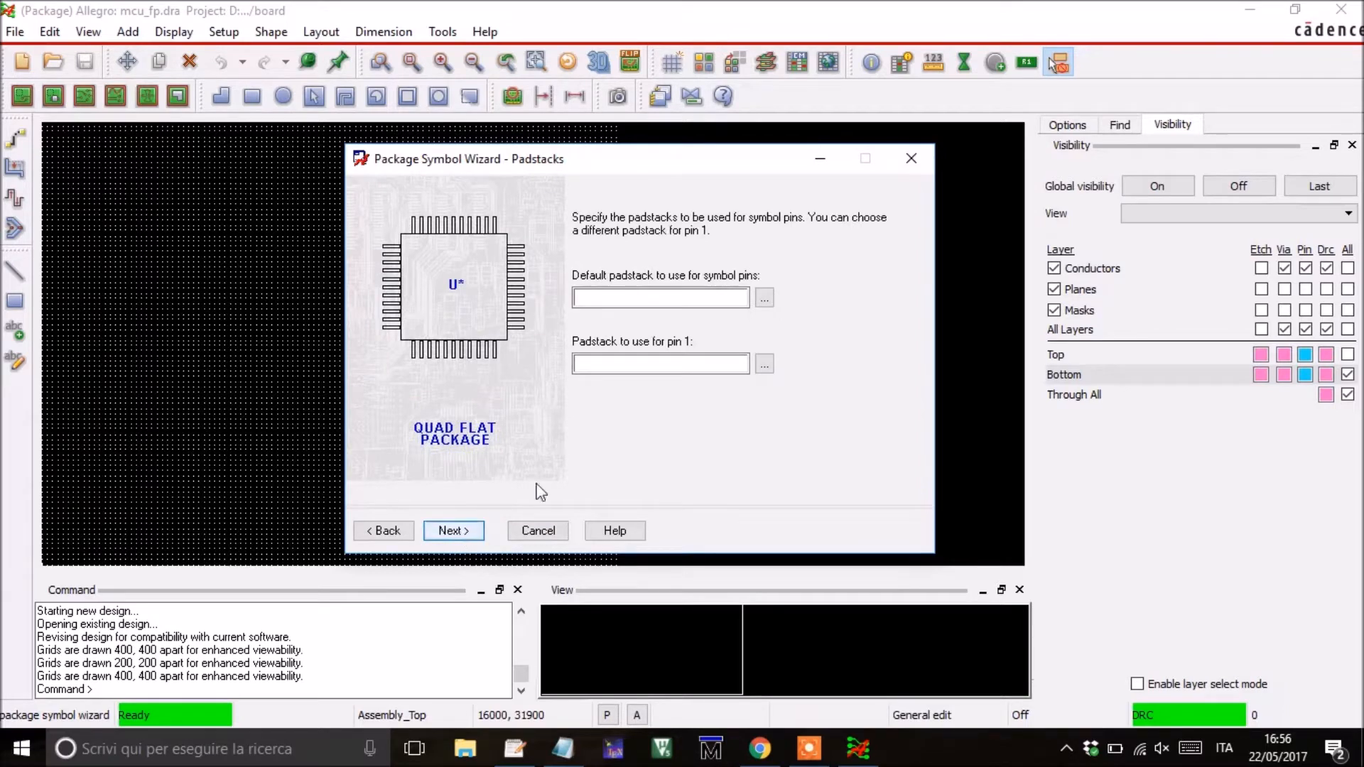
# Find mcu_pad in the padstack library and assign it as the default padstack for the symbol pins.
pyautogui.click(763, 299)
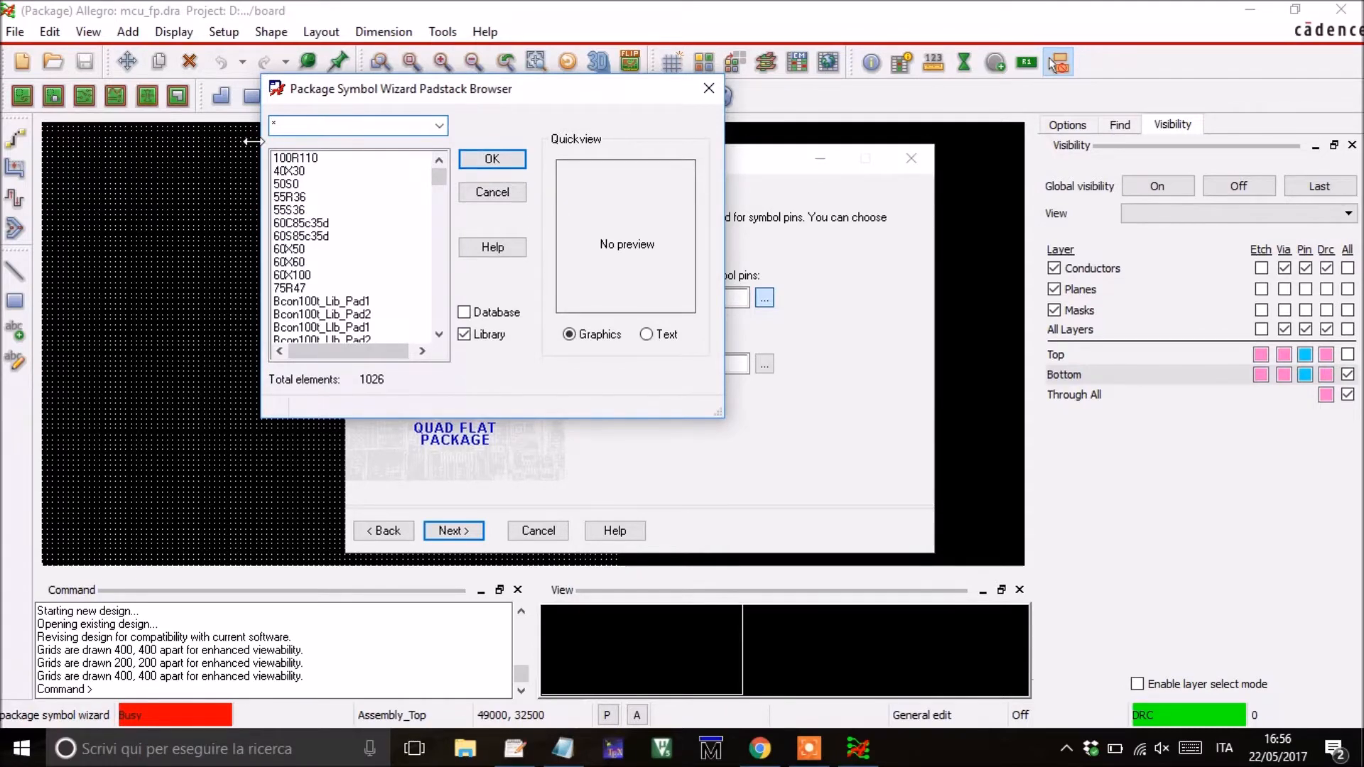
pyautogui.write('mcu_pad')
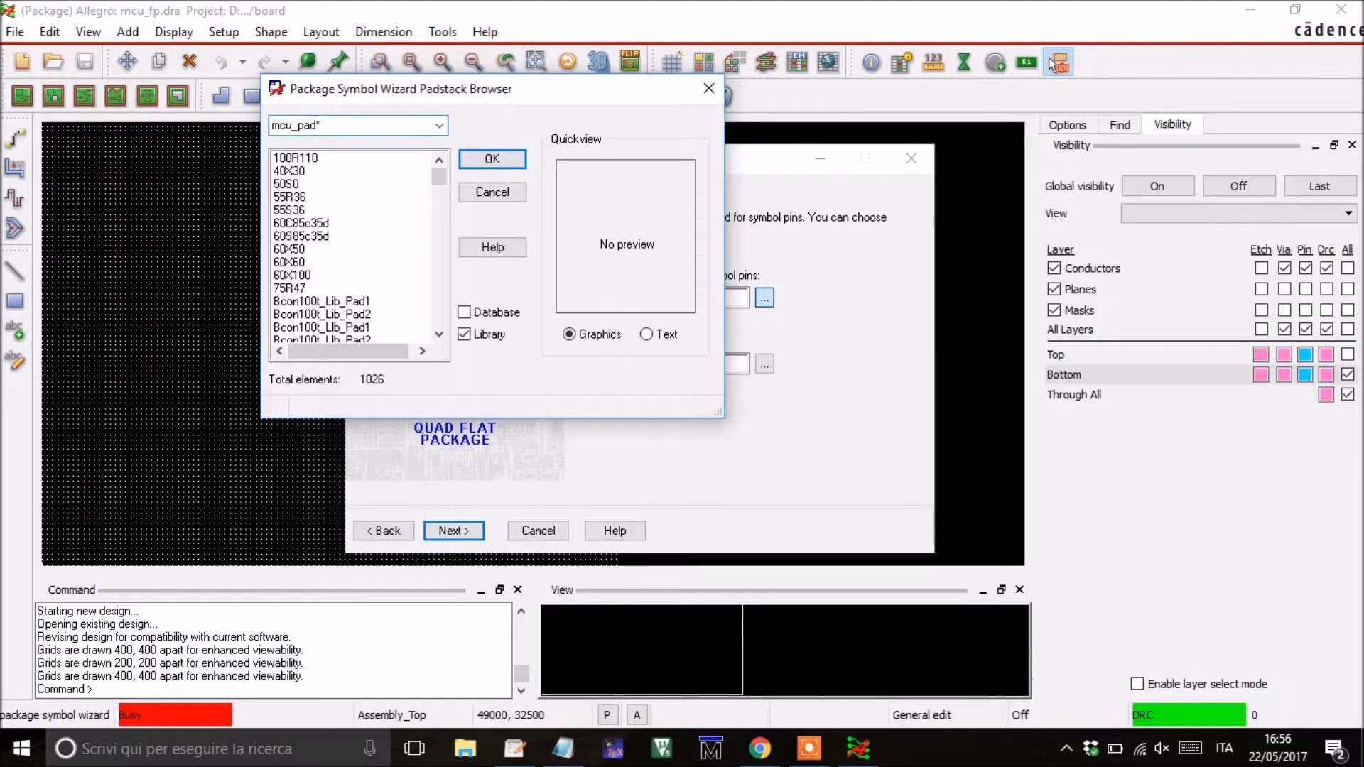
pyautogui.press('Return')
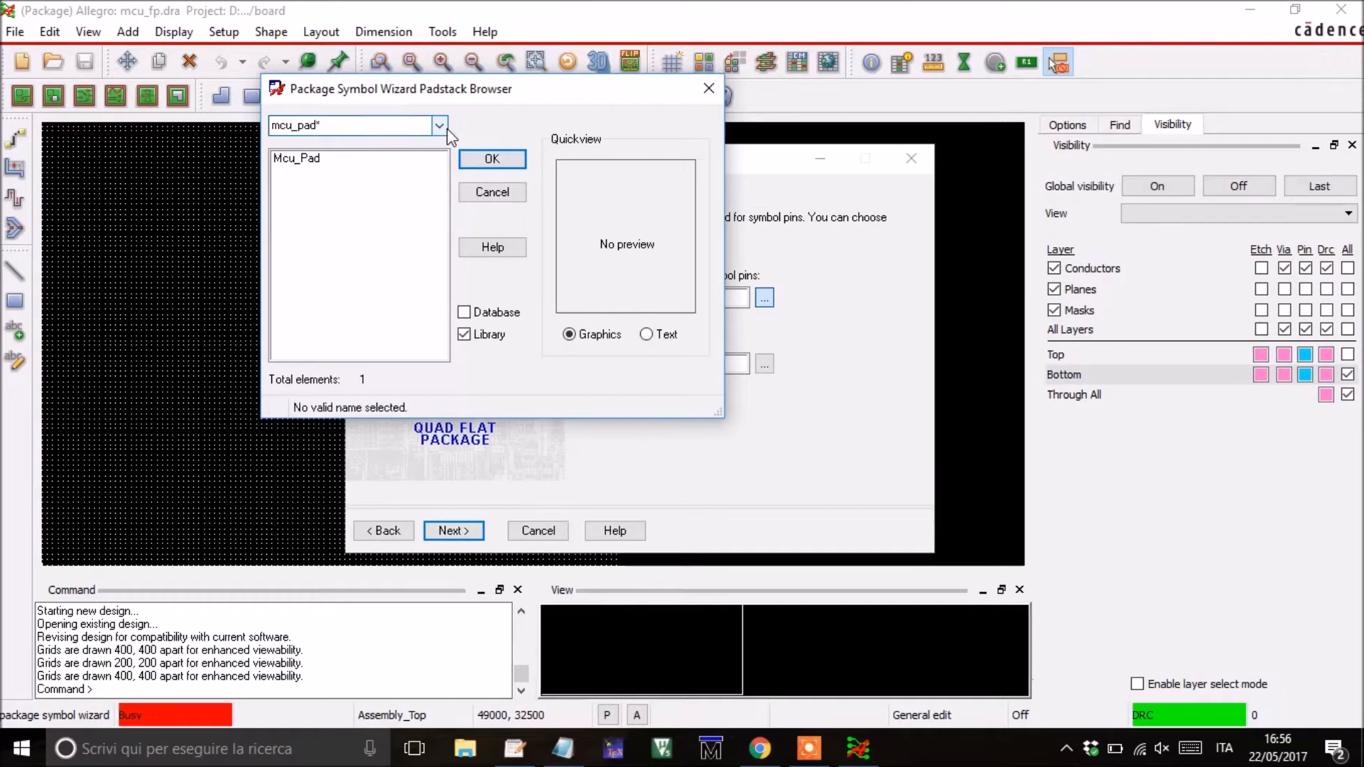
pyautogui.click(312, 161)
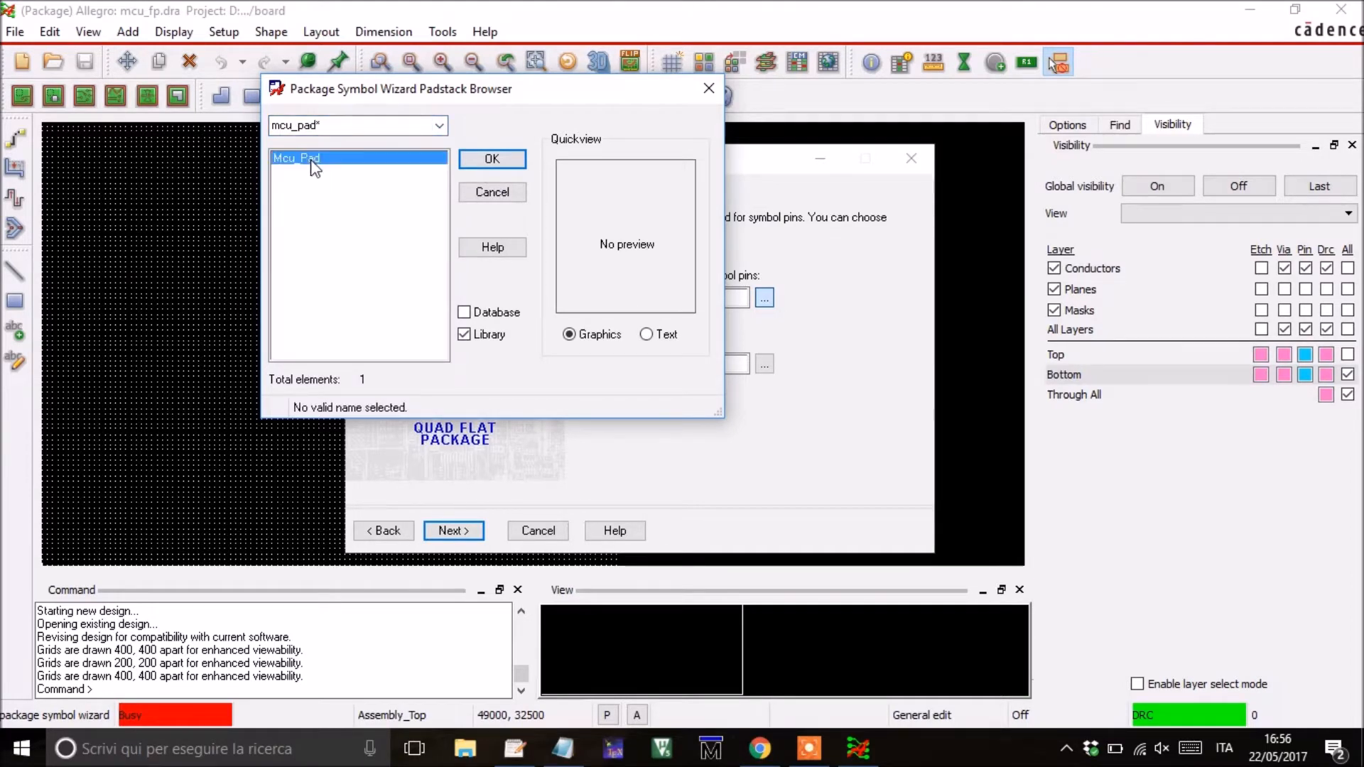
pyautogui.click(489, 160)
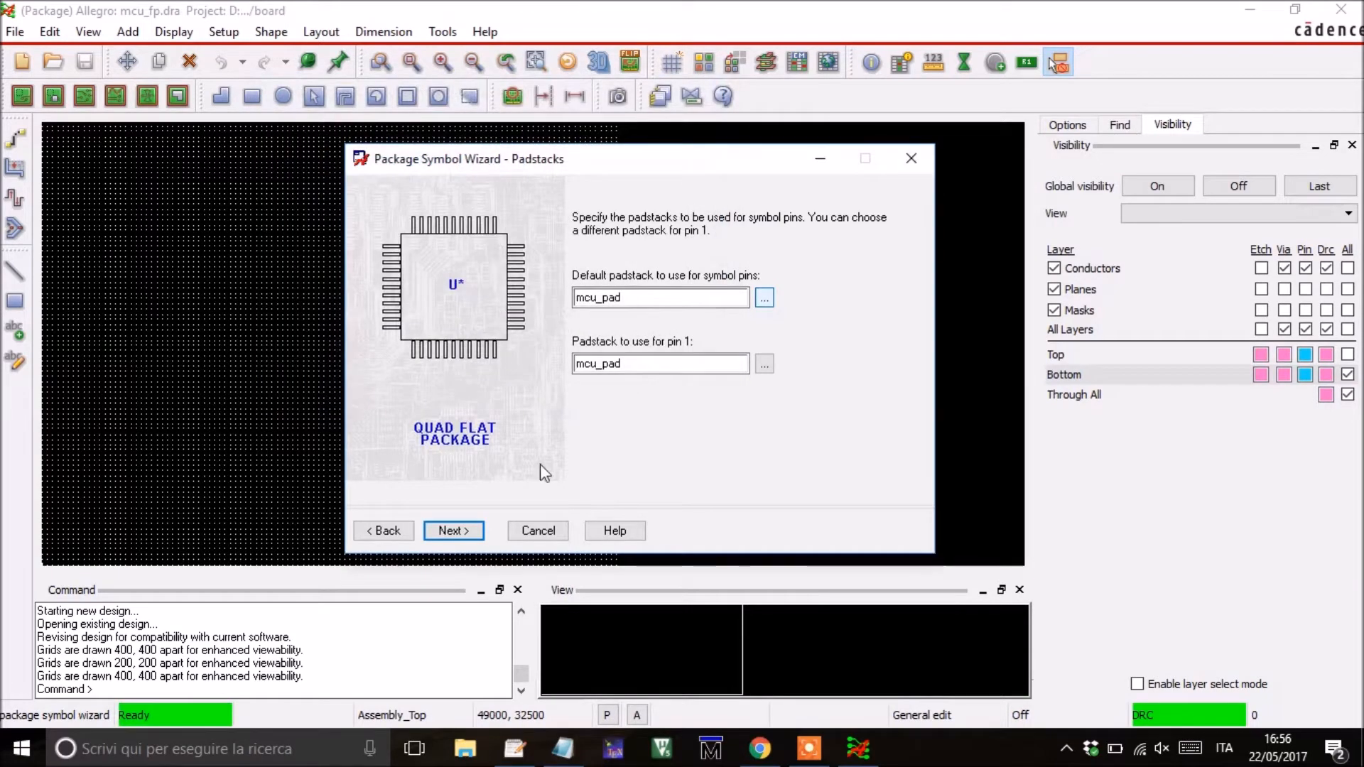
# Finish the wizard with the origin at the center of the symbol body and a compiled symbol.
pyautogui.click(453, 531)
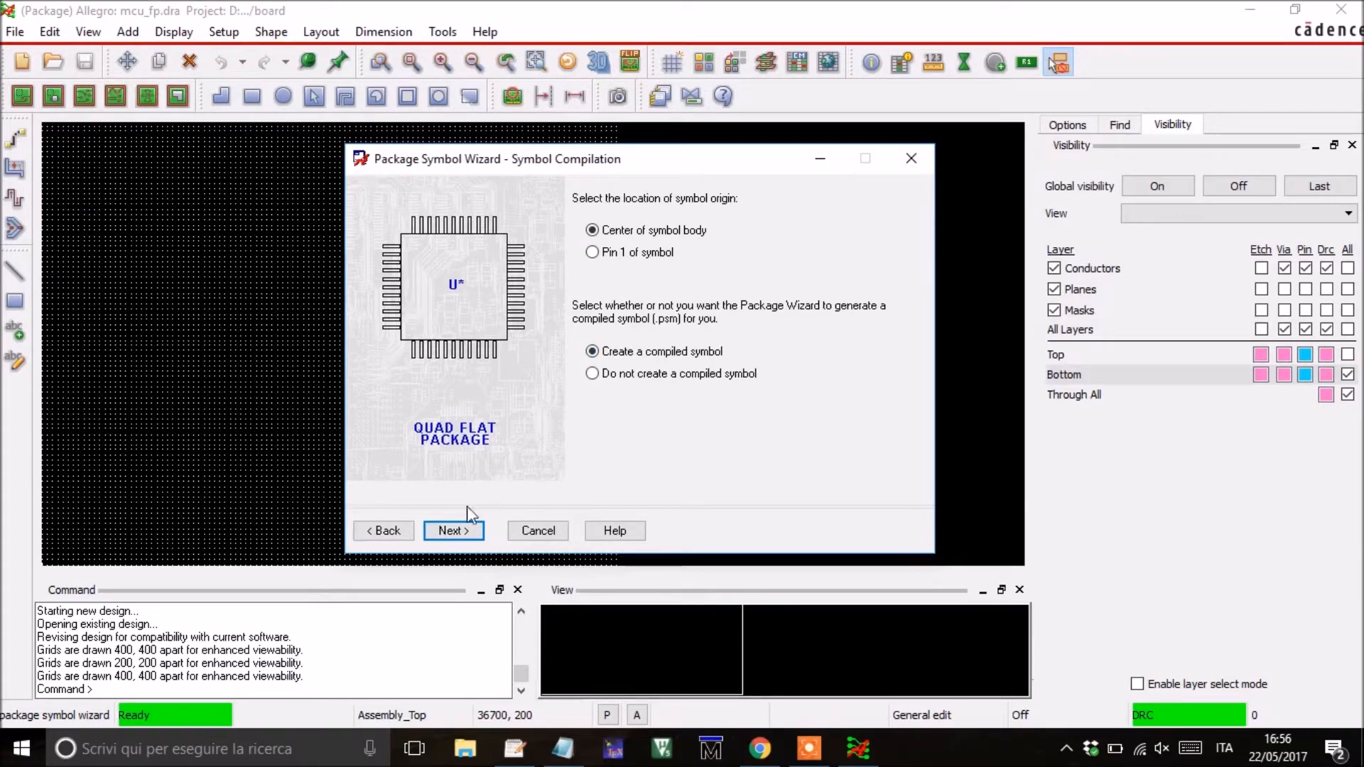
pyautogui.click(452, 533)
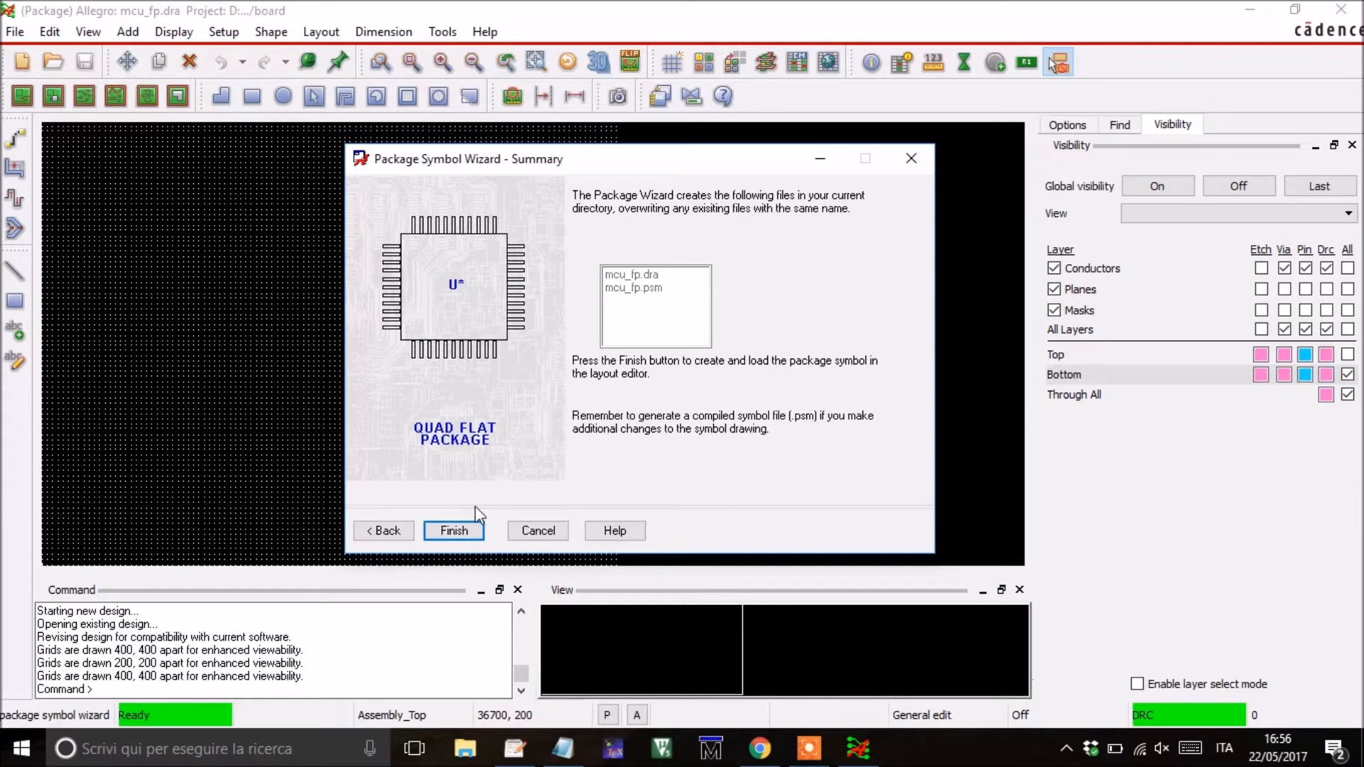
pyautogui.click(455, 529)
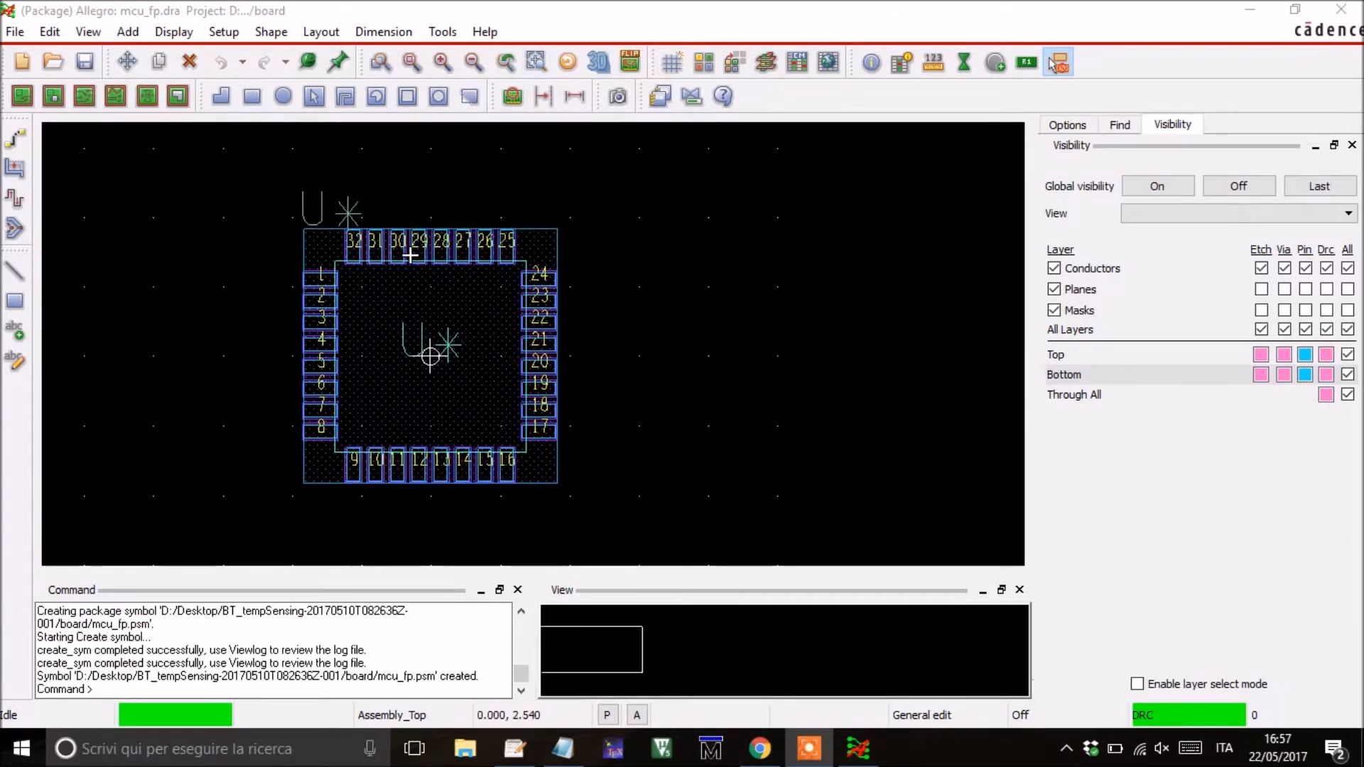
# Inspect the footprint's pads with only the Top layer visible, and turn global visibility back on.
pyautogui.click(227, 220)
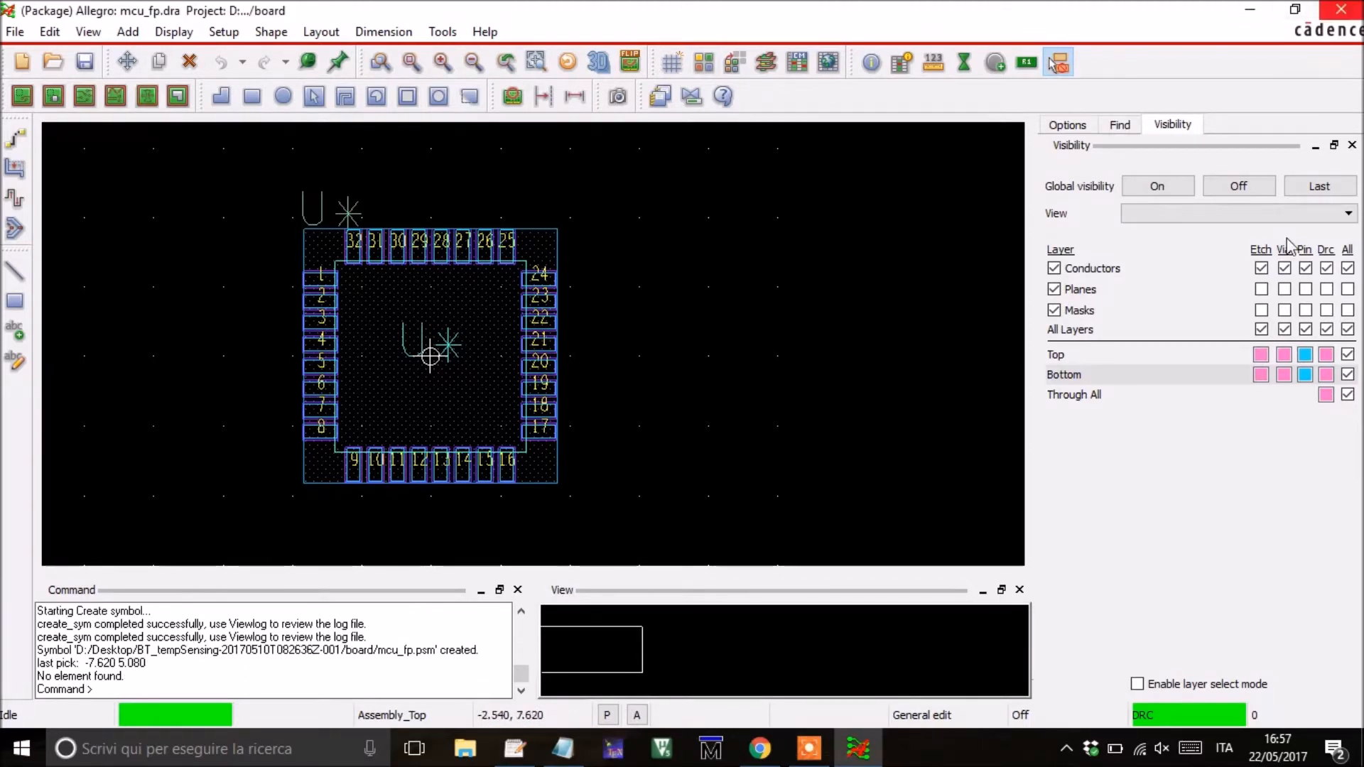
pyautogui.click(1238, 186)
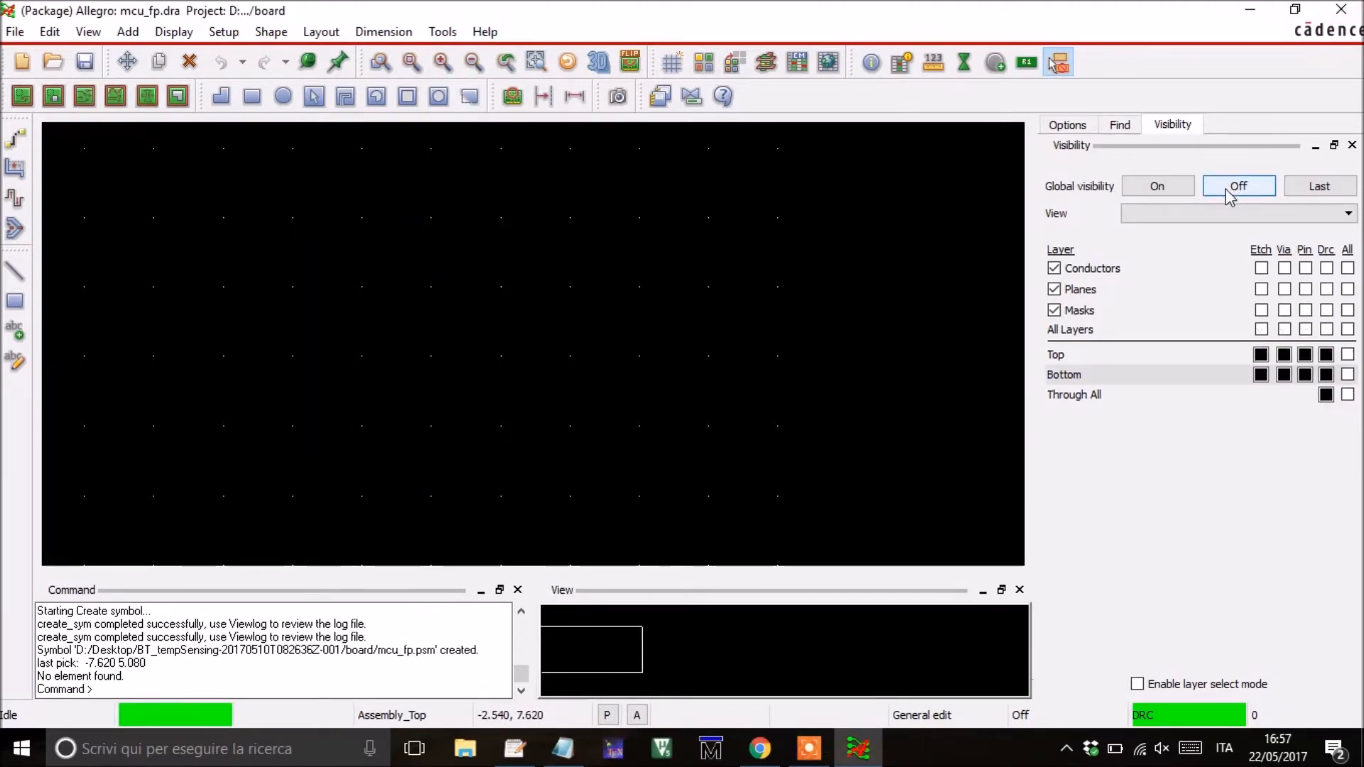
pyautogui.click(1348, 356)
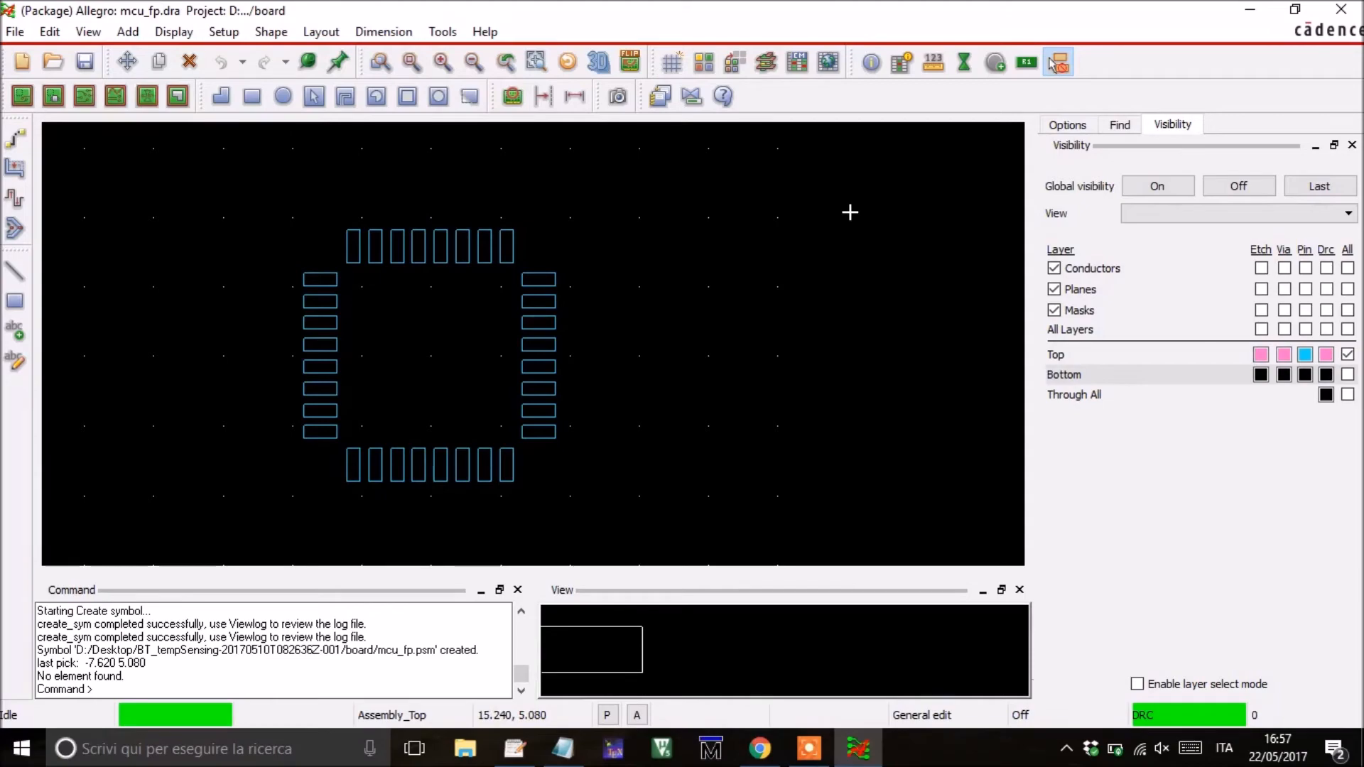
pyautogui.click(1179, 191)
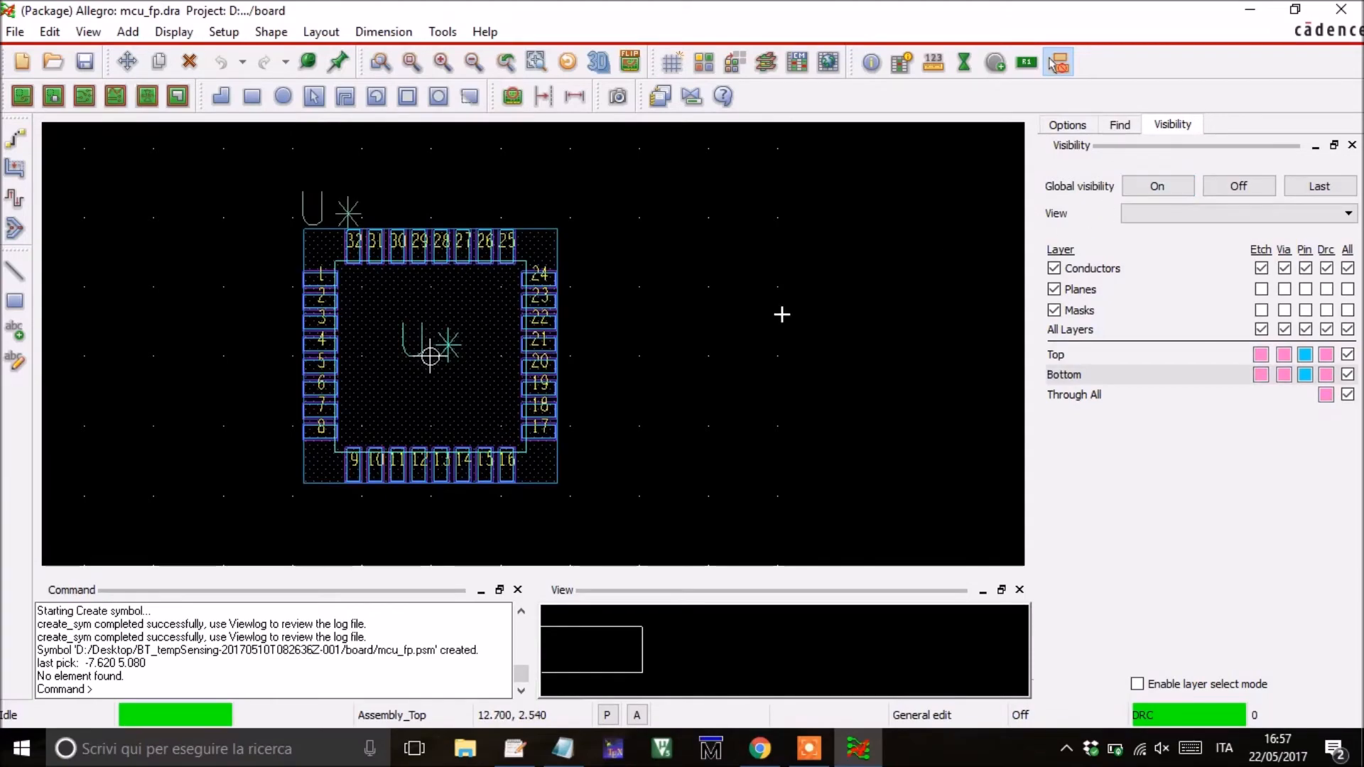